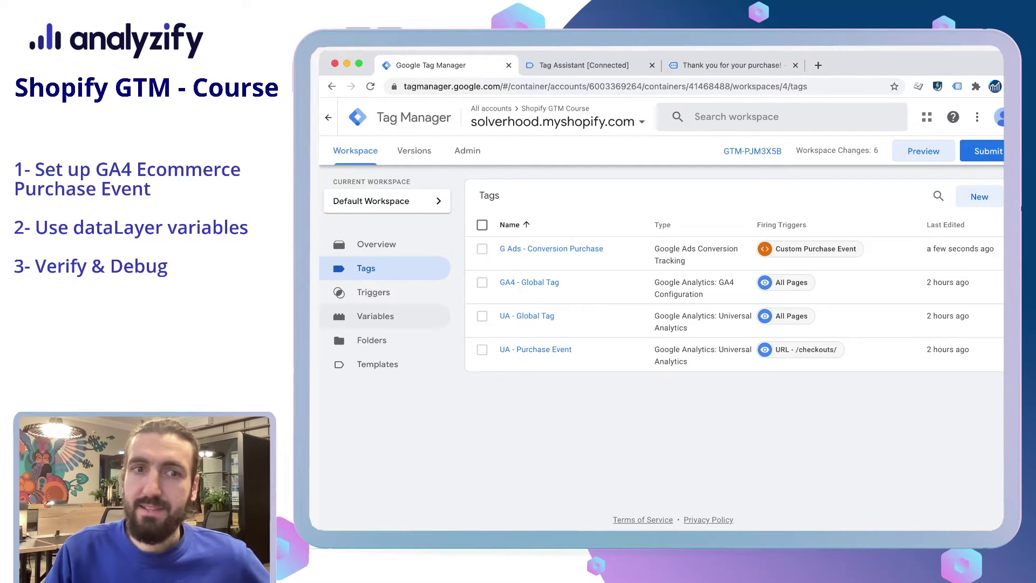
- View the built-in and user-defined variables in the Default Workspace
left_click(375, 316)
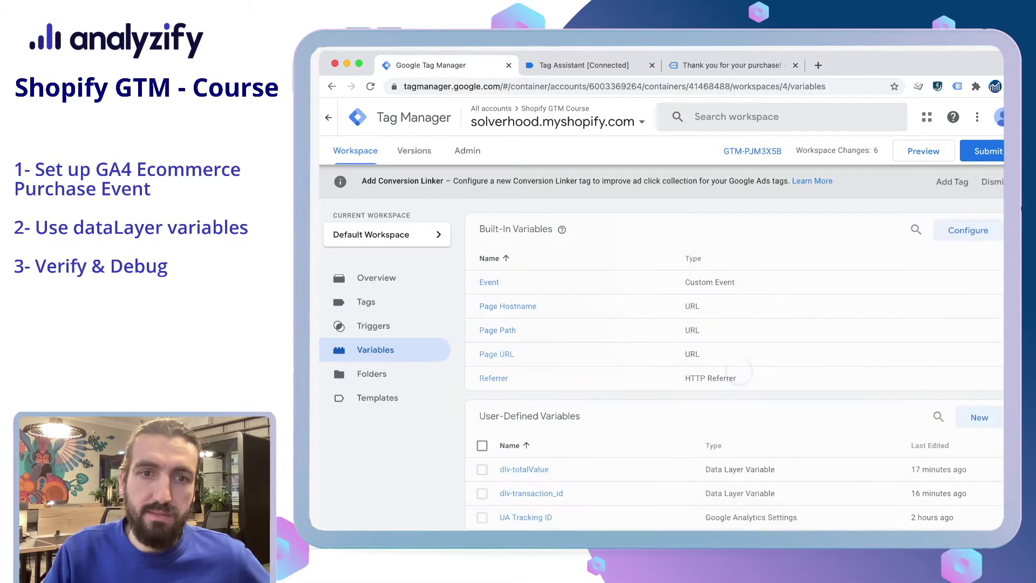
scroll(662, 314, "down", 2)
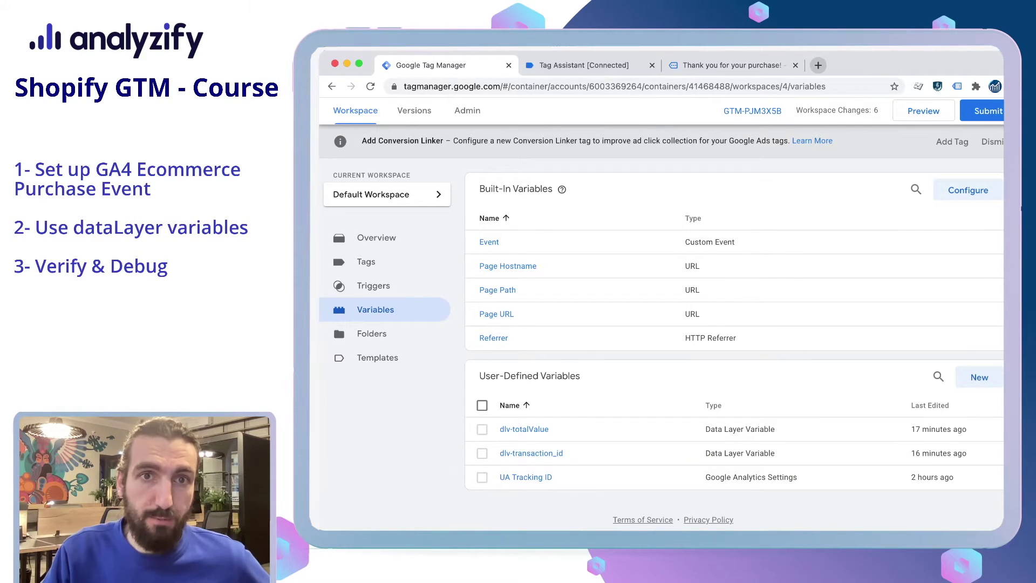
- Open the Shopify admin at solverhood.myshopify.com/admin in a new browser tab and find the dataLayer script in the checkout settings
left_click(818, 65)
type("solverhood.myshopify.com/admin")
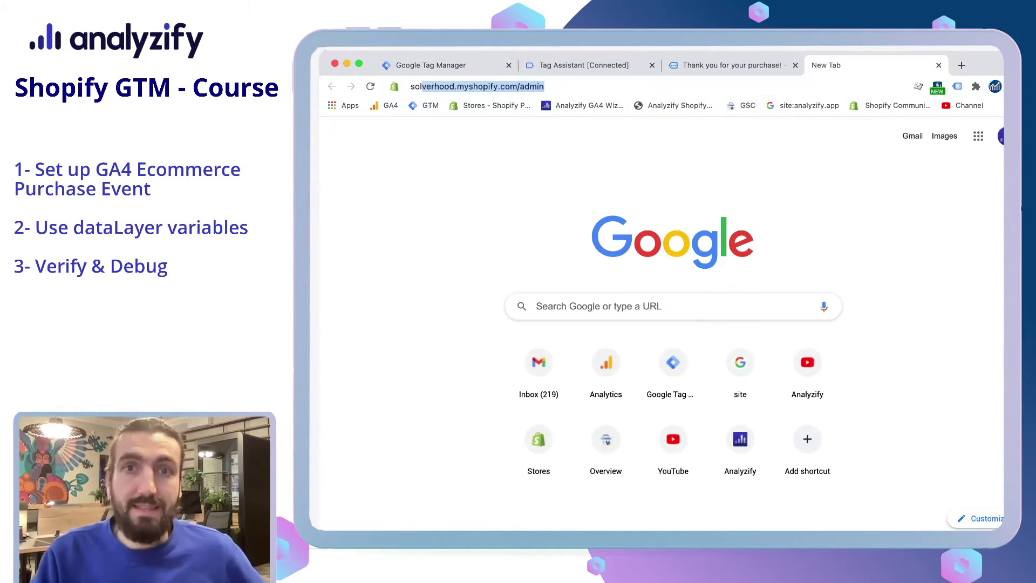
key("Return")
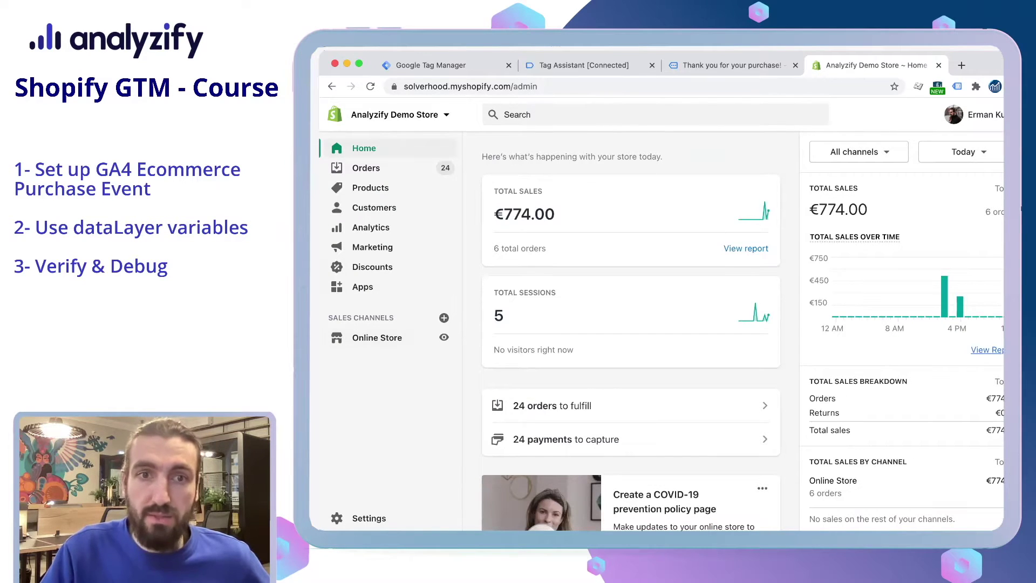
left_click(368, 518)
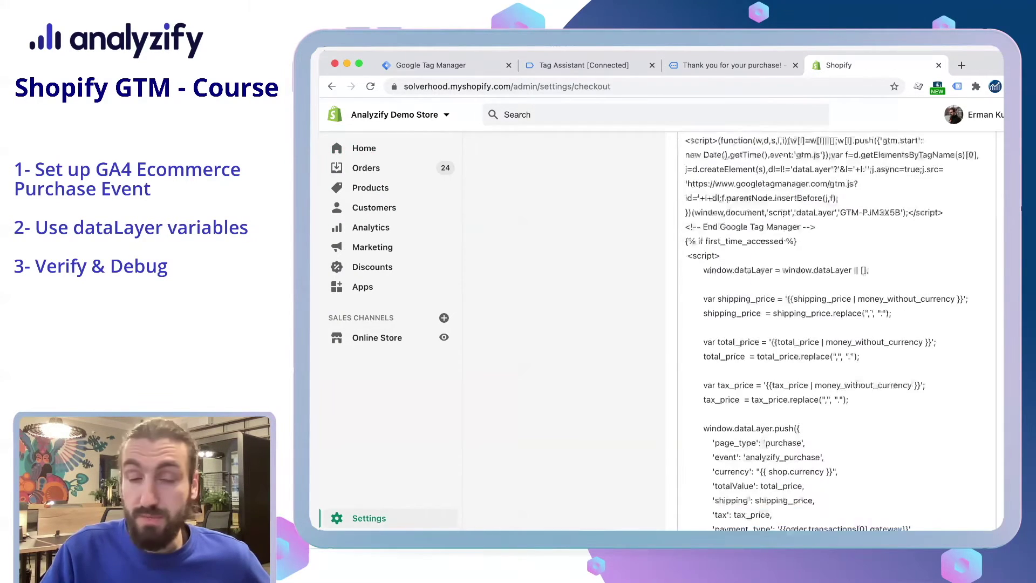
scroll(836, 324, "down", 3)
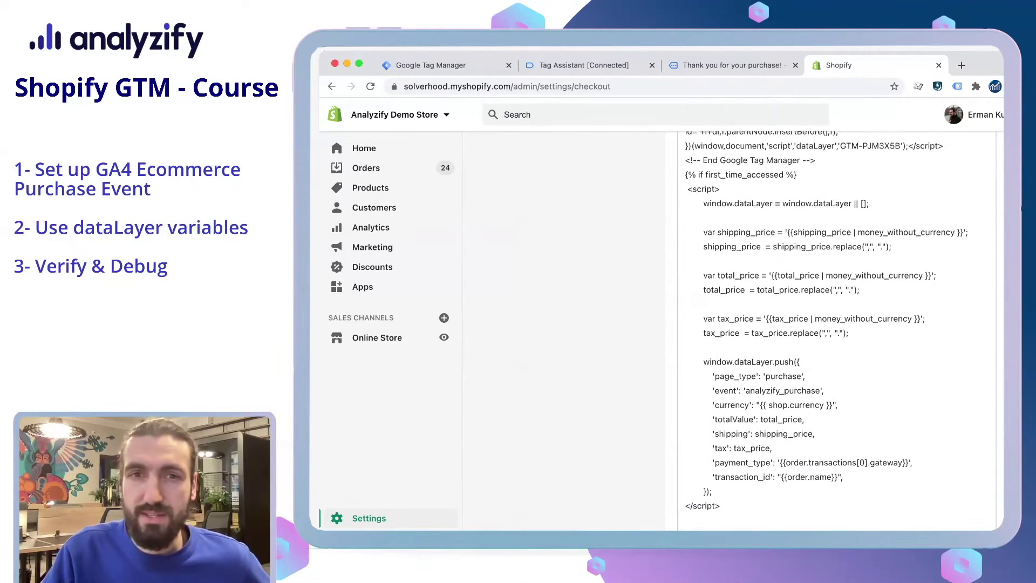
scroll(836, 323, "down", 1)
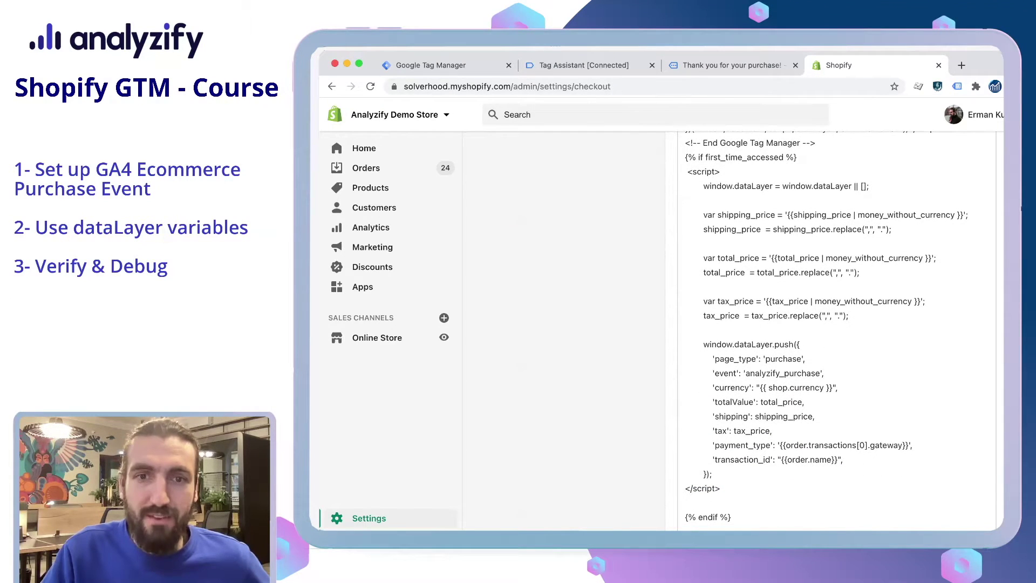
- Examine the purchase dataLayer script, including its dataLayer push, the payment_type field and its place after the Google Tag Manager code
left_click_drag(685, 157, 730, 517)
scroll(836, 329, "down", 1)
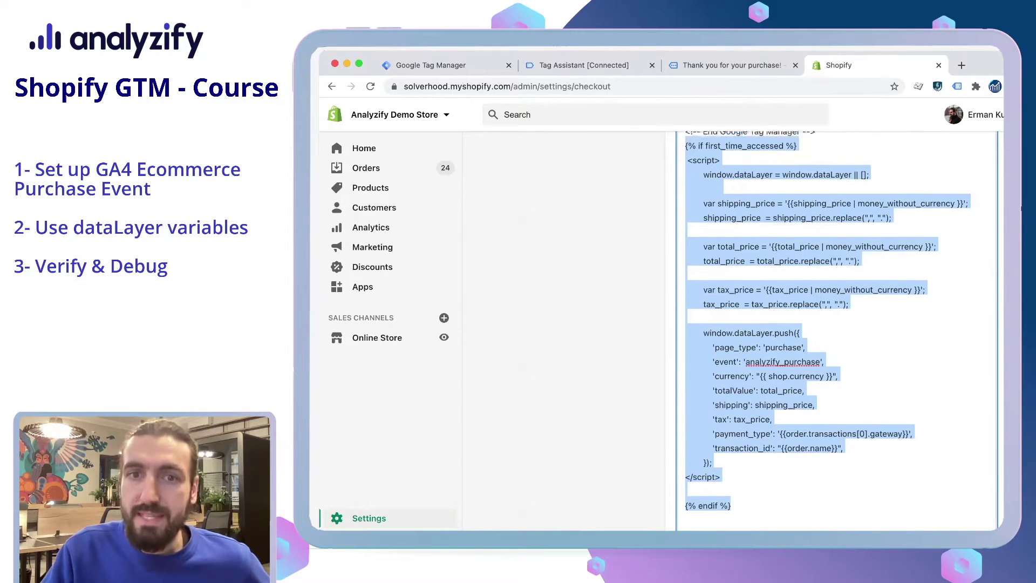
scroll(836, 329, "up", 1)
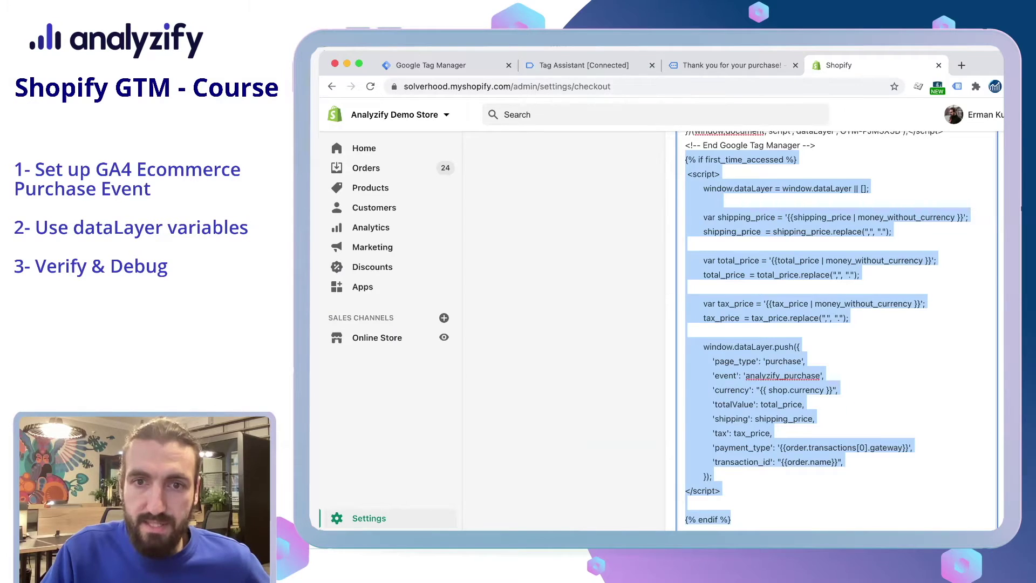
left_click(730, 519)
double_click(742, 448)
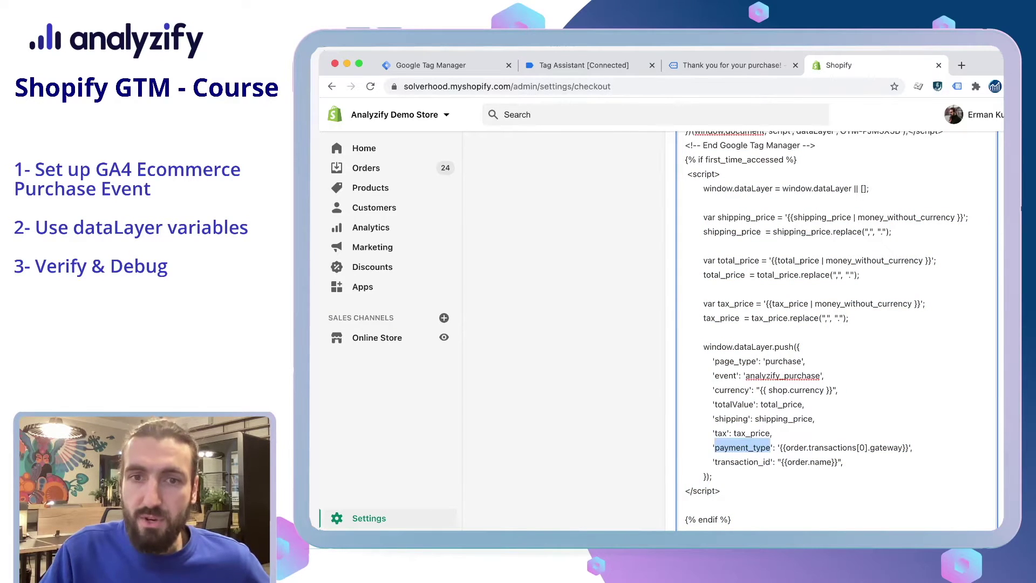
left_click_drag(770, 346, 721, 346)
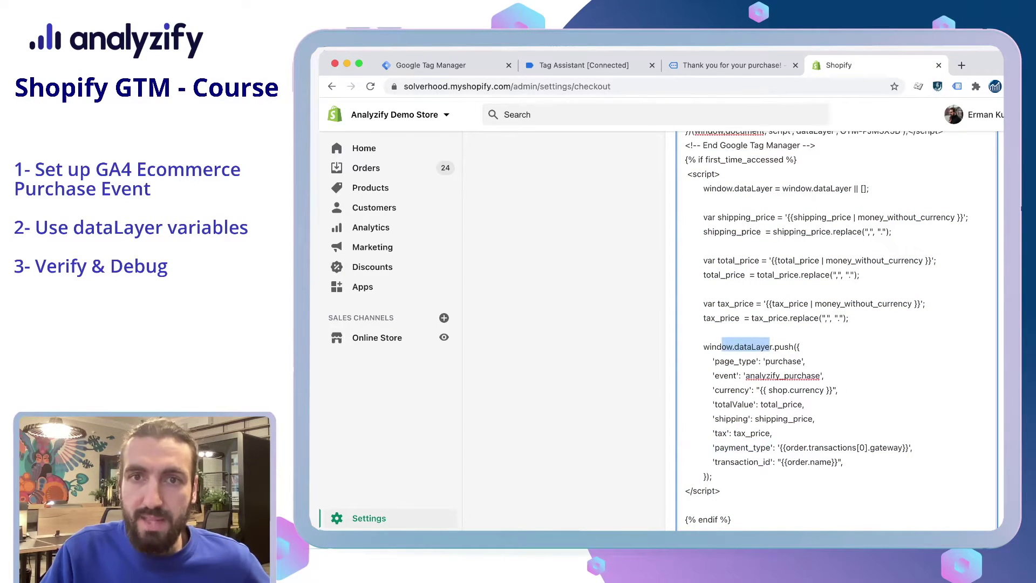
scroll(824, 308, "up", 2)
left_click_drag(800, 186, 720, 185)
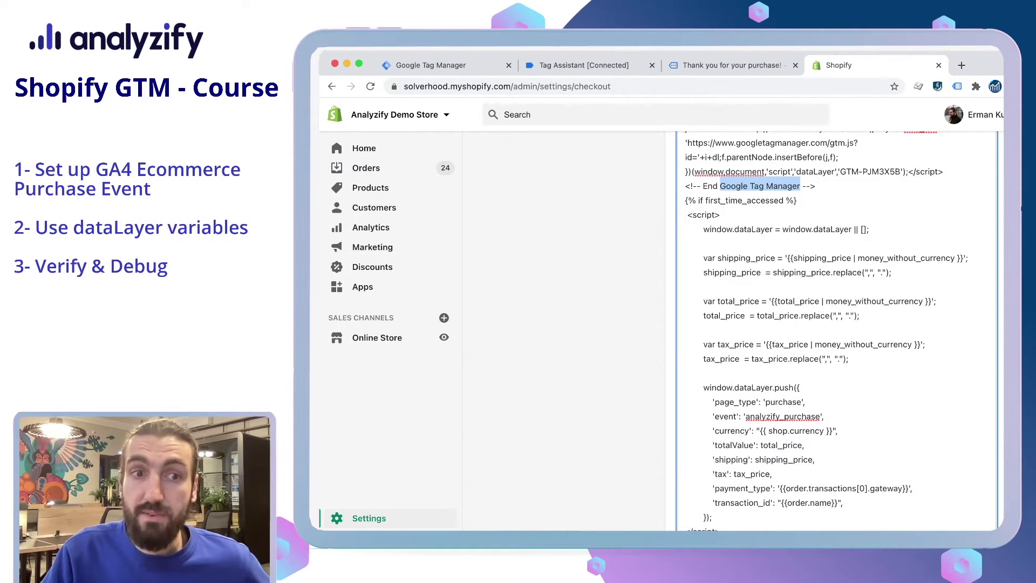
- Switch back to Google Tag Manager and open the GA4 - Global Tag
left_click(446, 65)
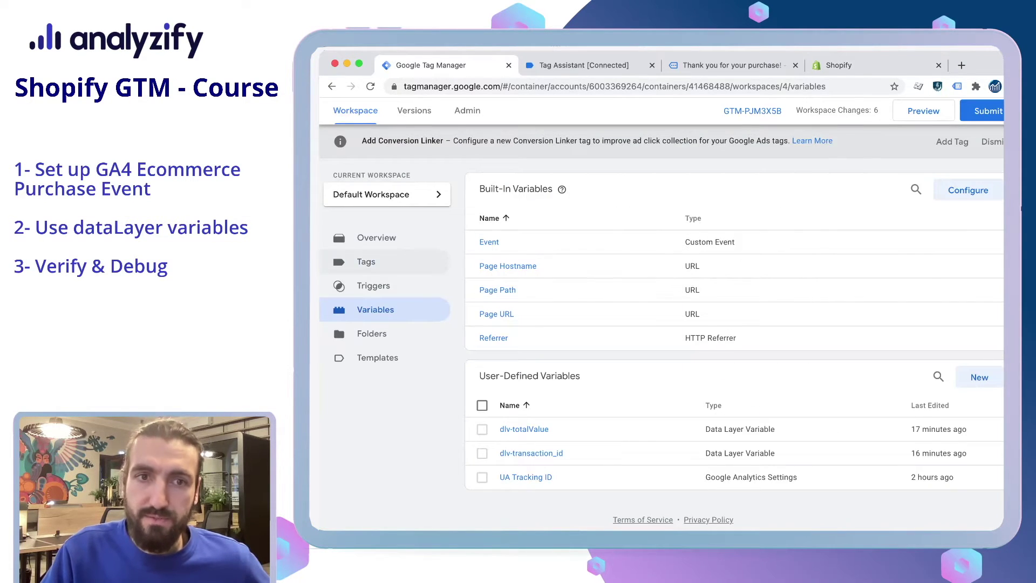
left_click(365, 261)
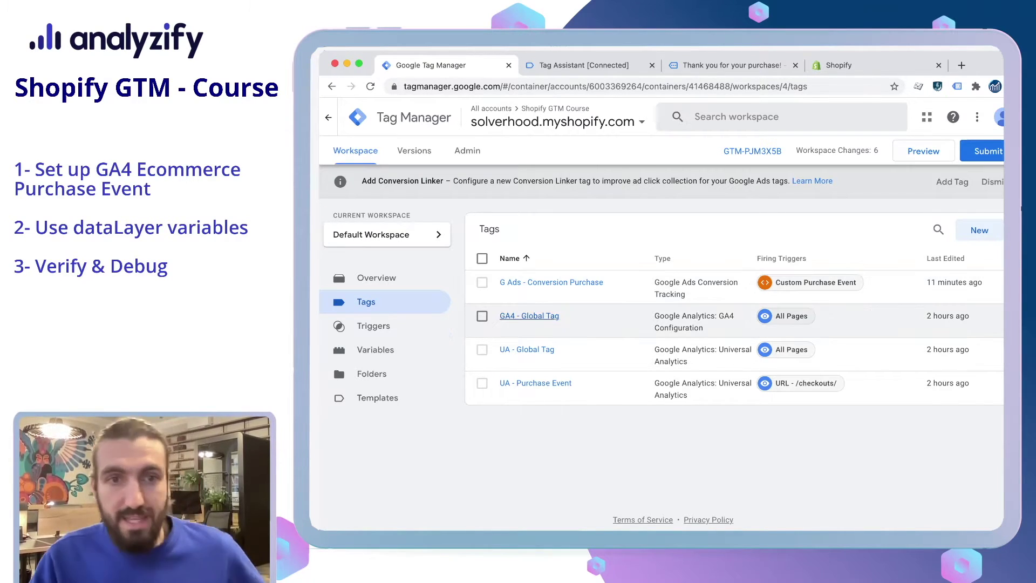
left_click(529, 316)
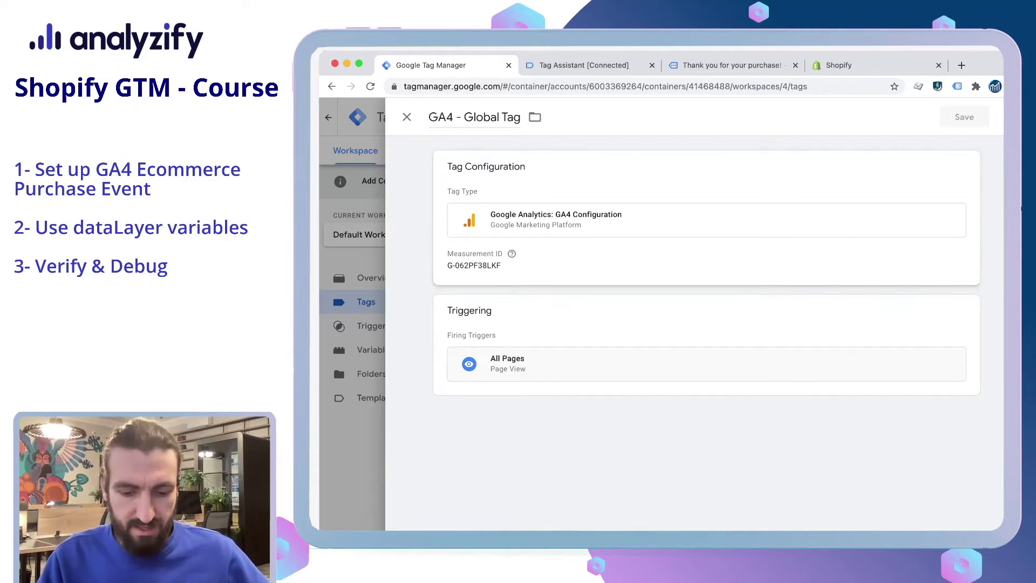
- Open analytics.google.com in a new browser tab and switch to the Shopify GTM Course - GA4 property
key("super+t")
type("anal")
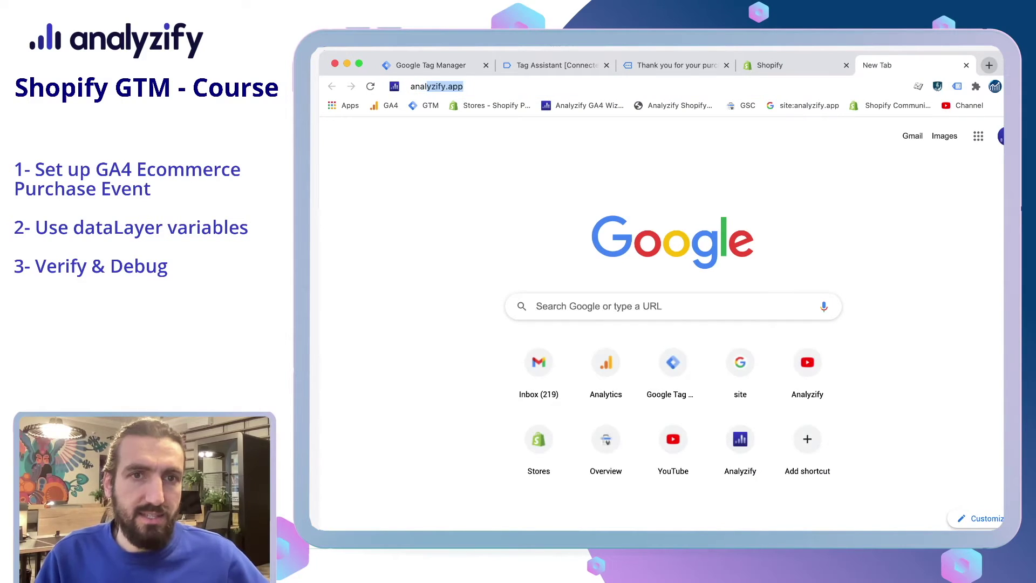
type("ytics.google.com")
key("Return")
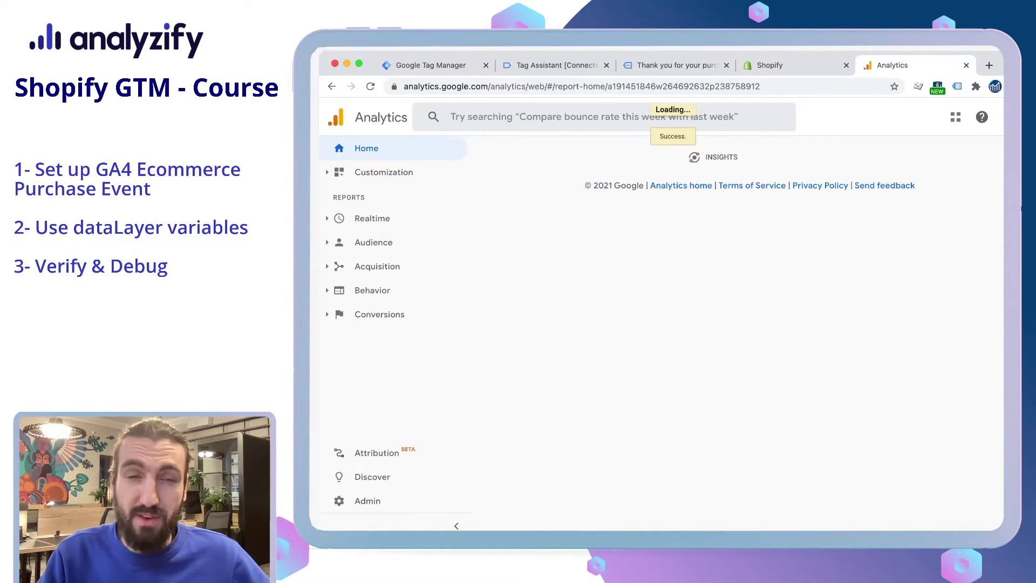
left_click(482, 121)
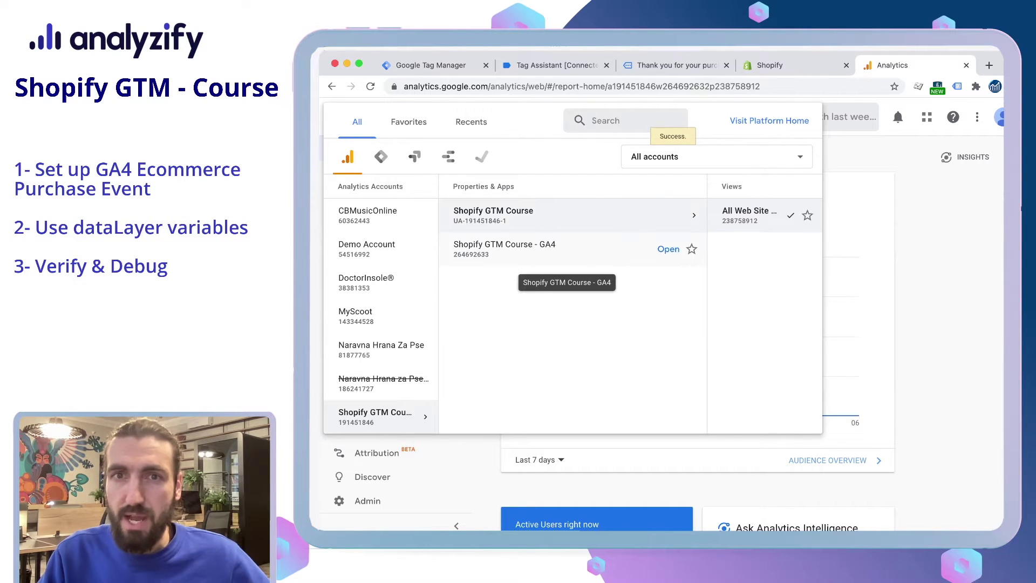
left_click(502, 248)
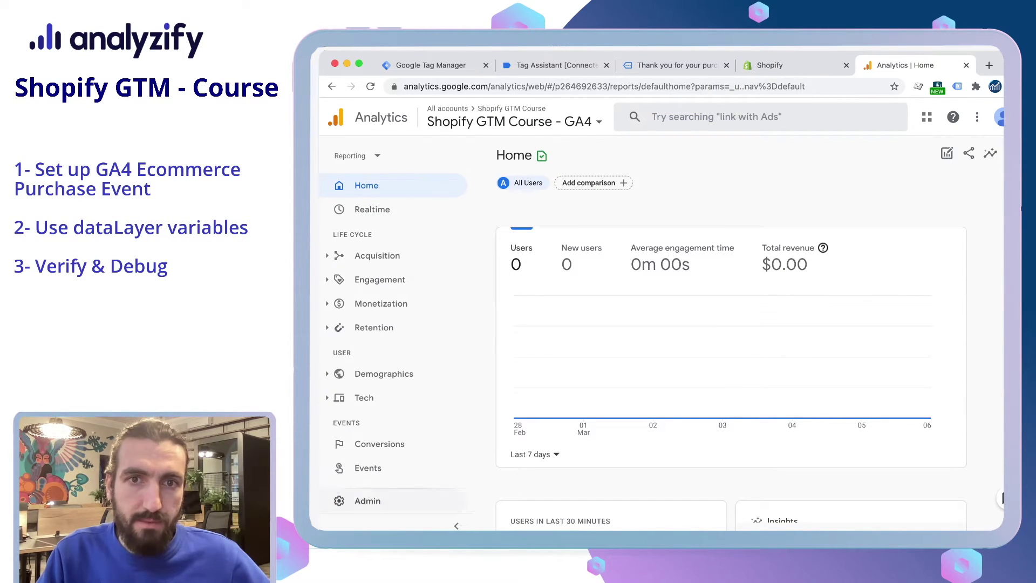
- Open the property's web stream details and compare the measurement ID with the one in Tag Manager's GA4 - Global Tag, closing the tag unchanged
left_click(368, 500)
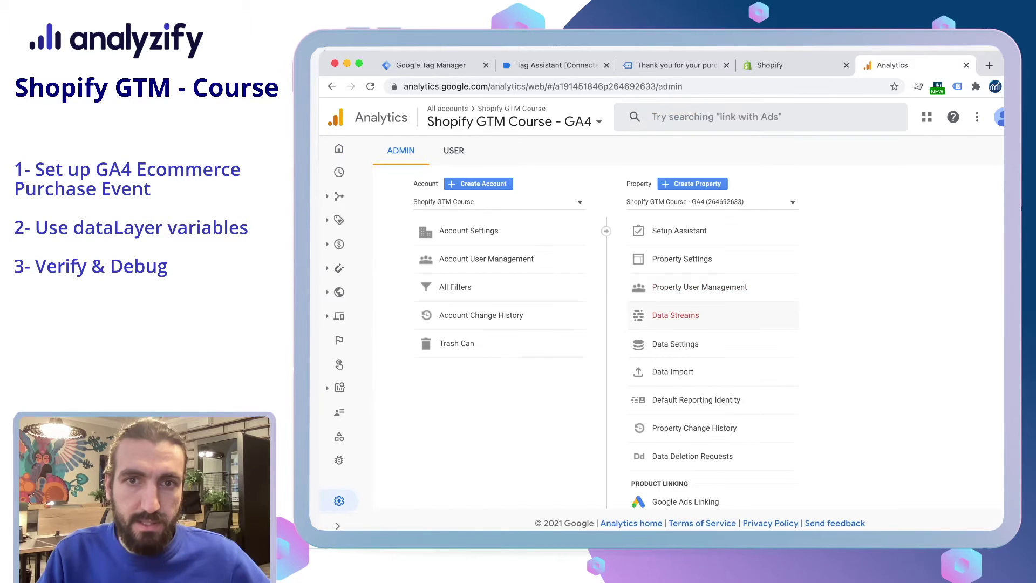
left_click(675, 315)
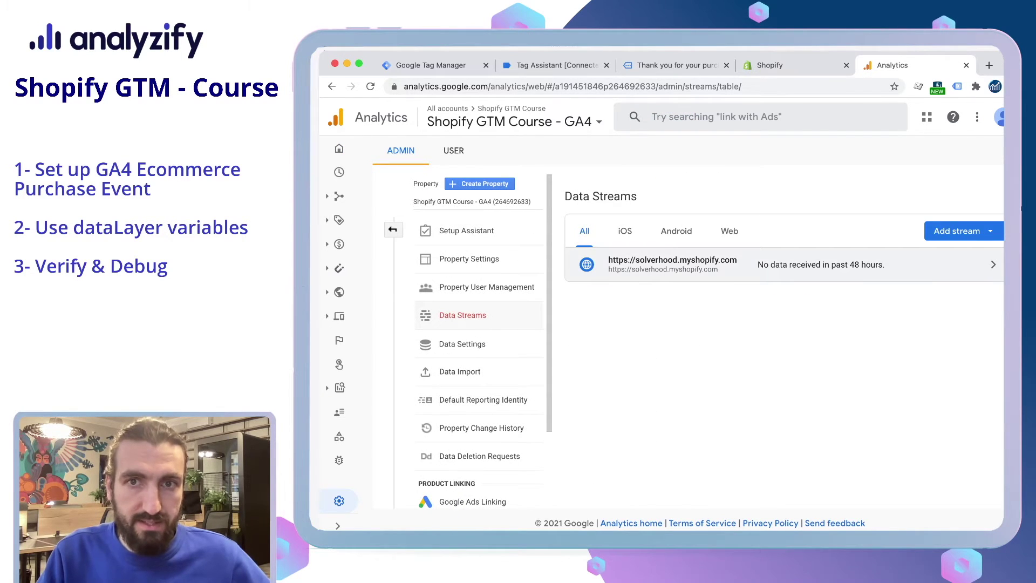
left_click(672, 264)
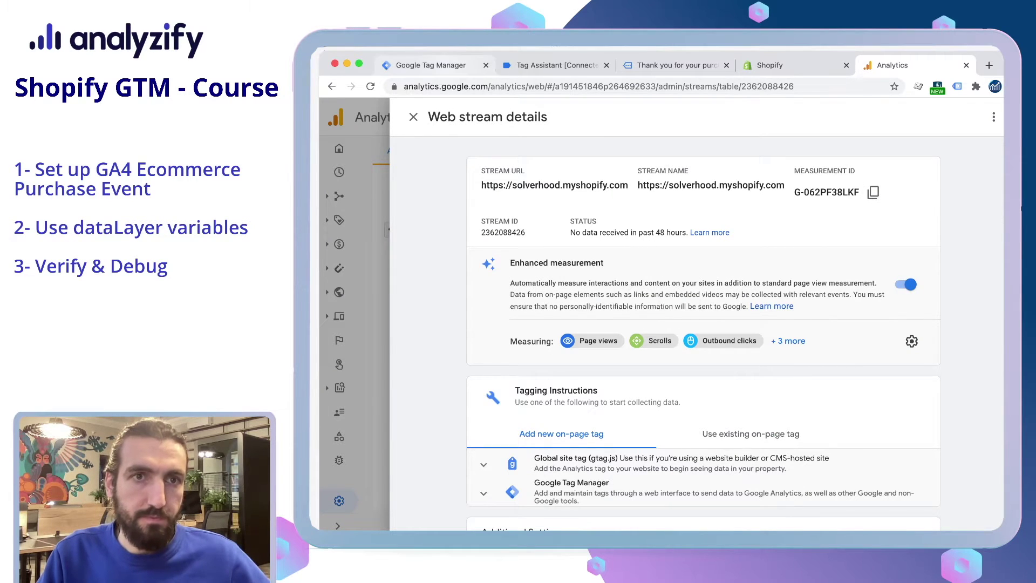
left_click(434, 65)
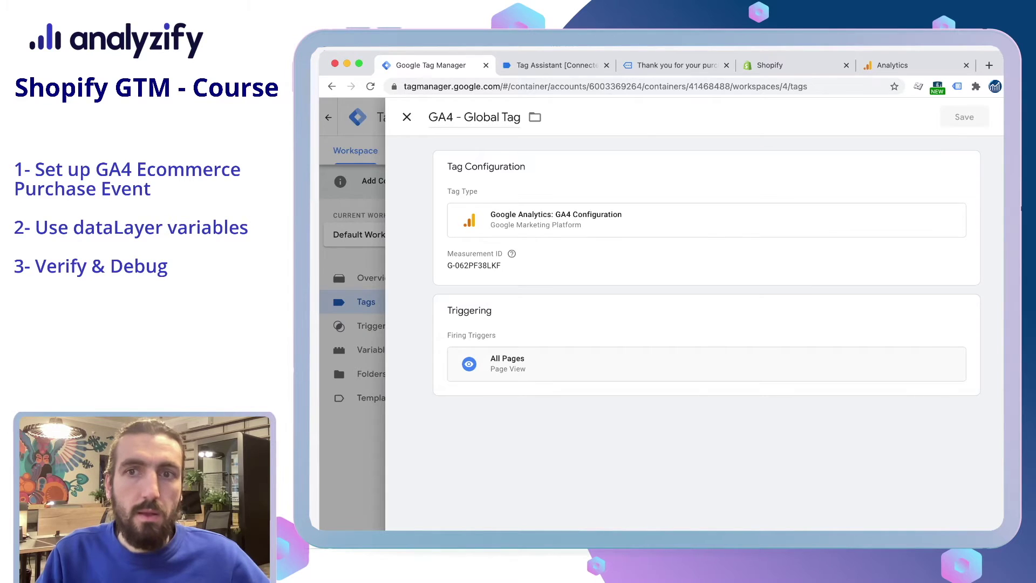
key("Escape")
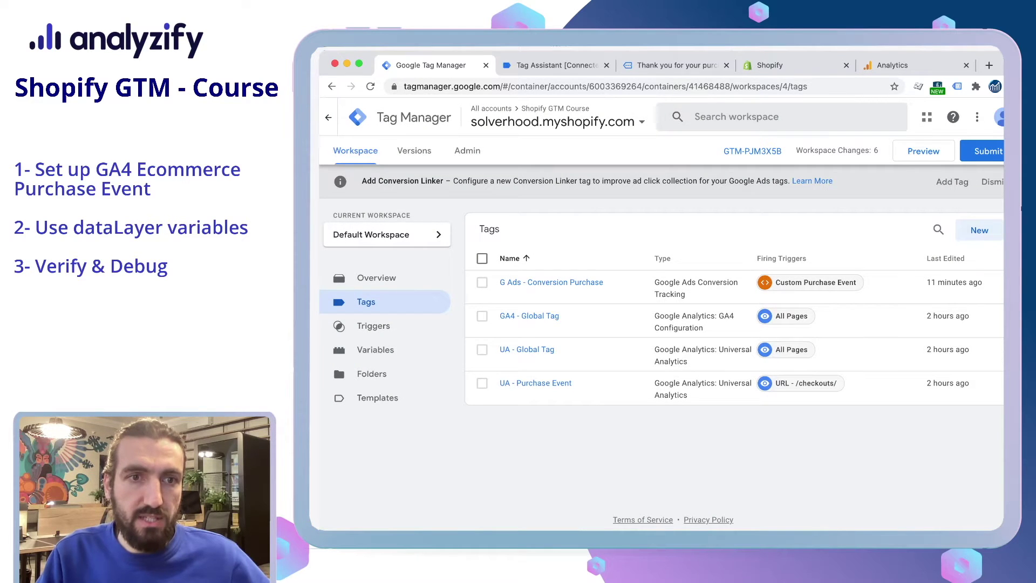
- Create a new tag in the workspace and name it "GA4 - Purchase Tracking"
left_click(376, 278)
left_click(366, 302)
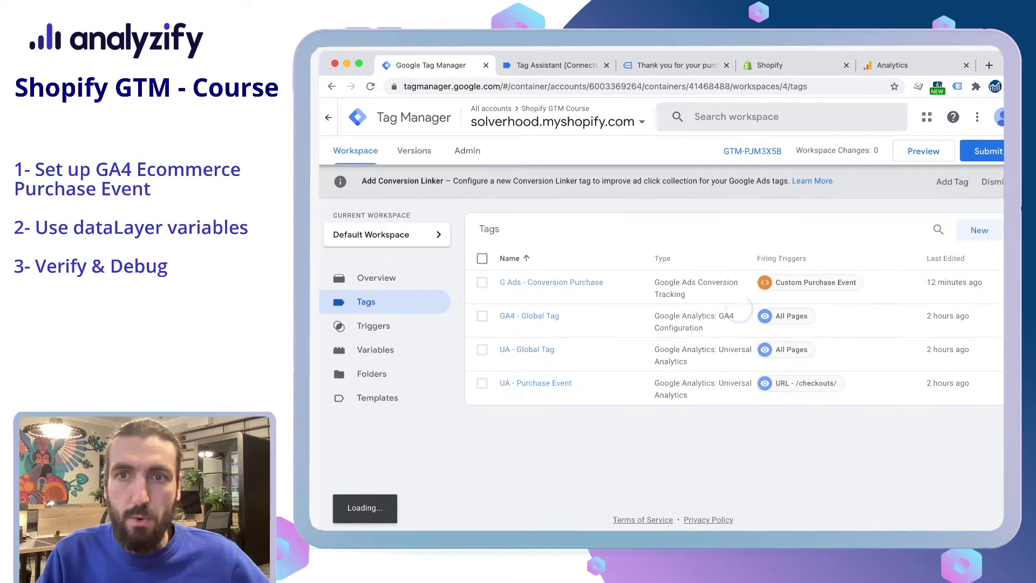
left_click(979, 230)
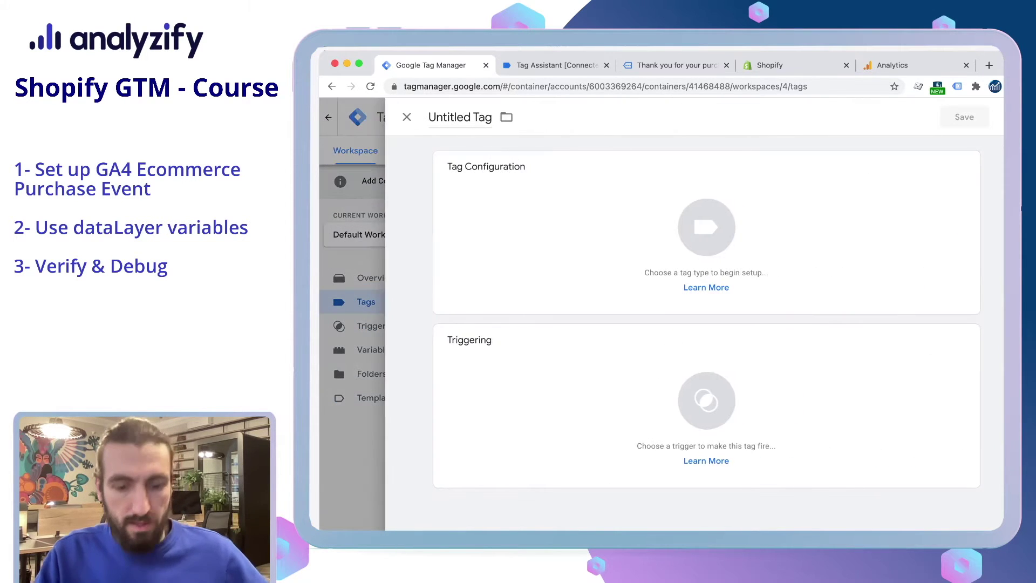
left_click(471, 116)
type("GA4 -")
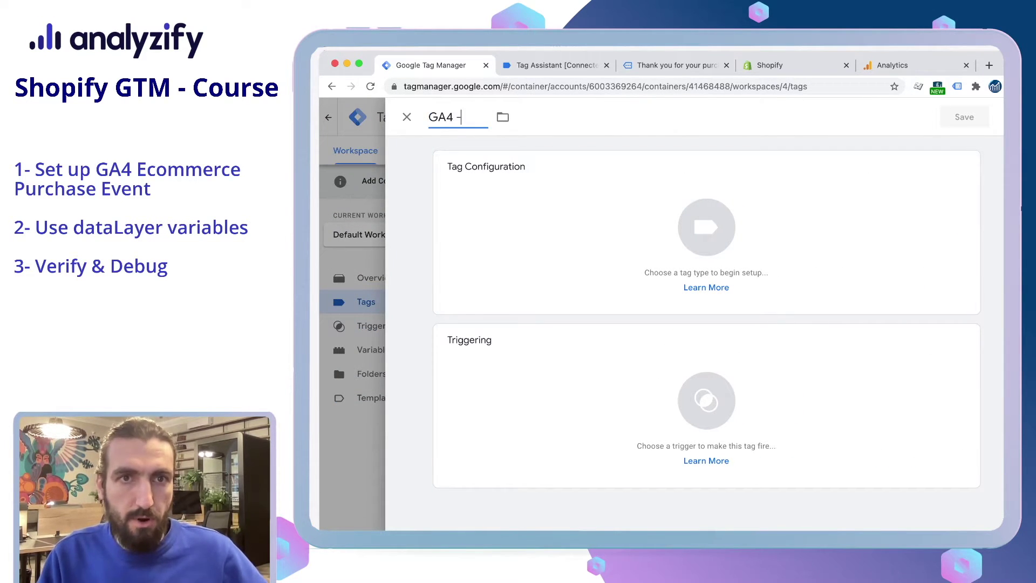
type(" Purchase Tracking")
- Set the tag type to Google Analytics: GA4 Event with GA4 - Global Tag as its configuration tag
left_click(706, 231)
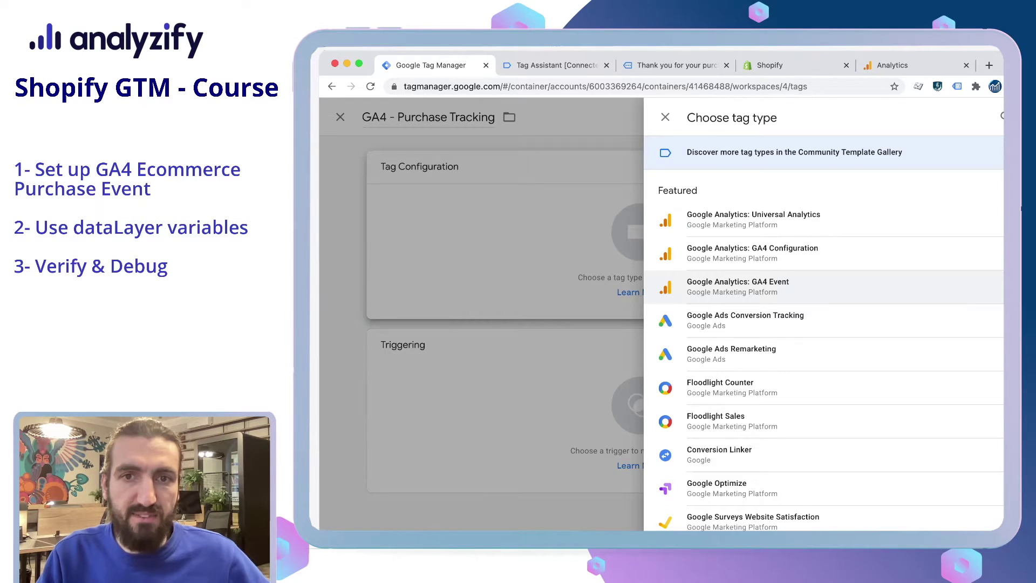
left_click(737, 286)
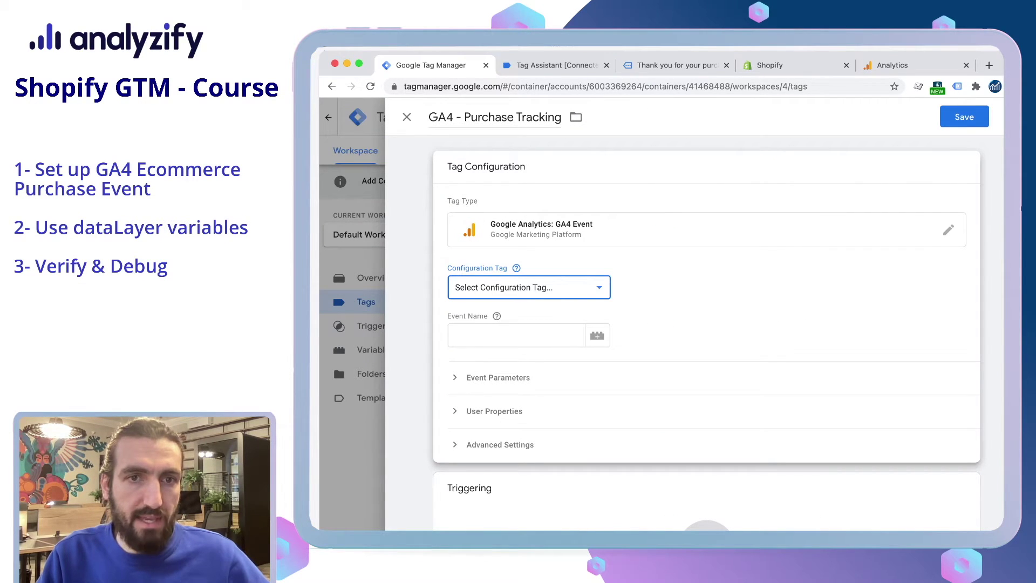
left_click(528, 287)
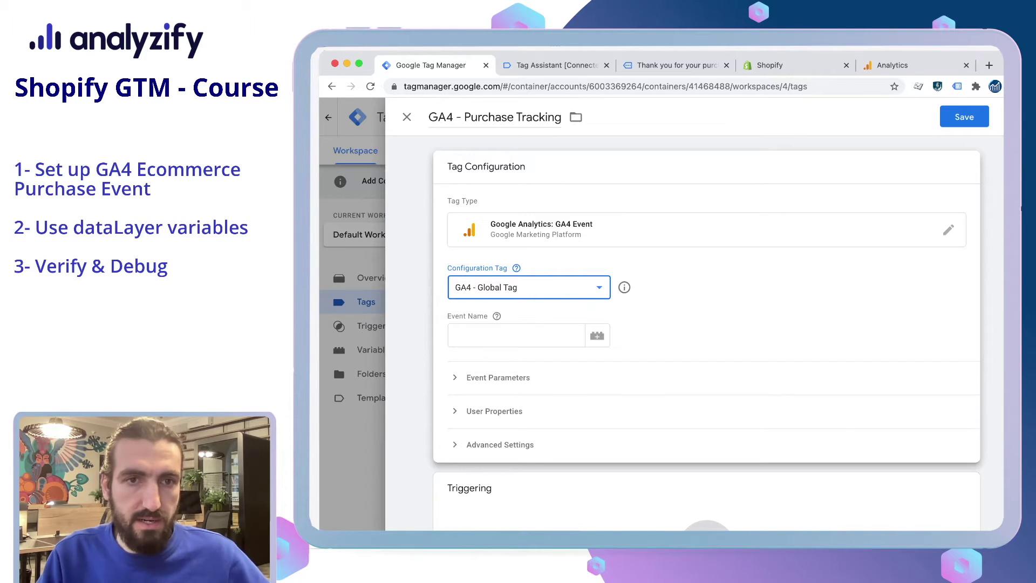
- Enter "purchase" as the tag's event name
left_click(515, 335)
scroll(706, 324, "down", 1)
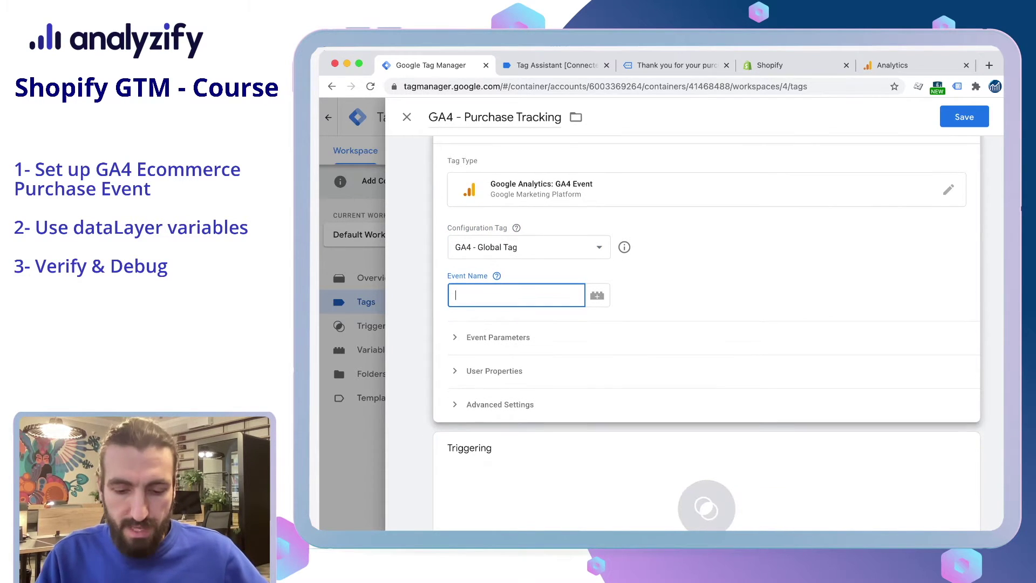
type("purchase")
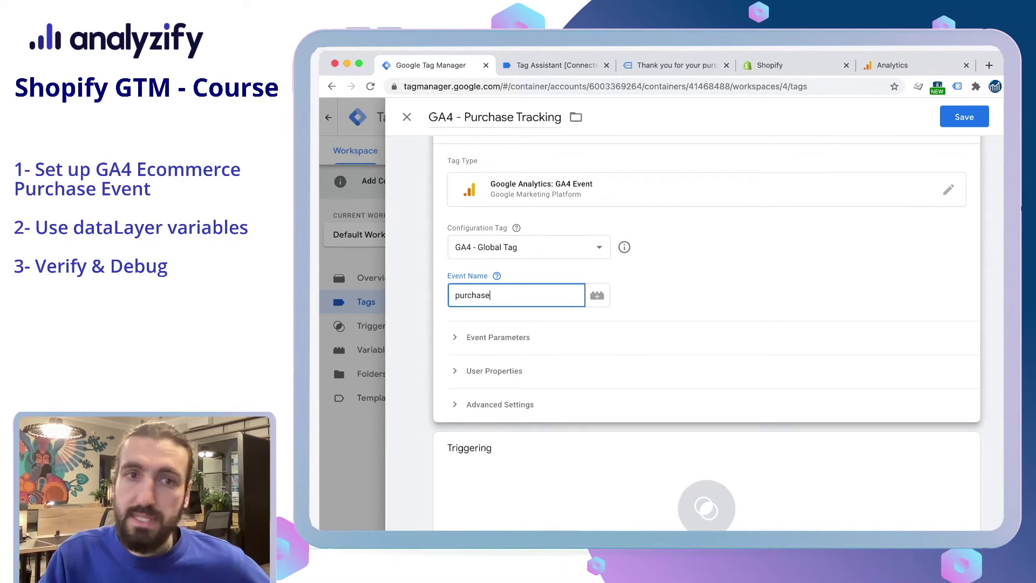
key("super+a")
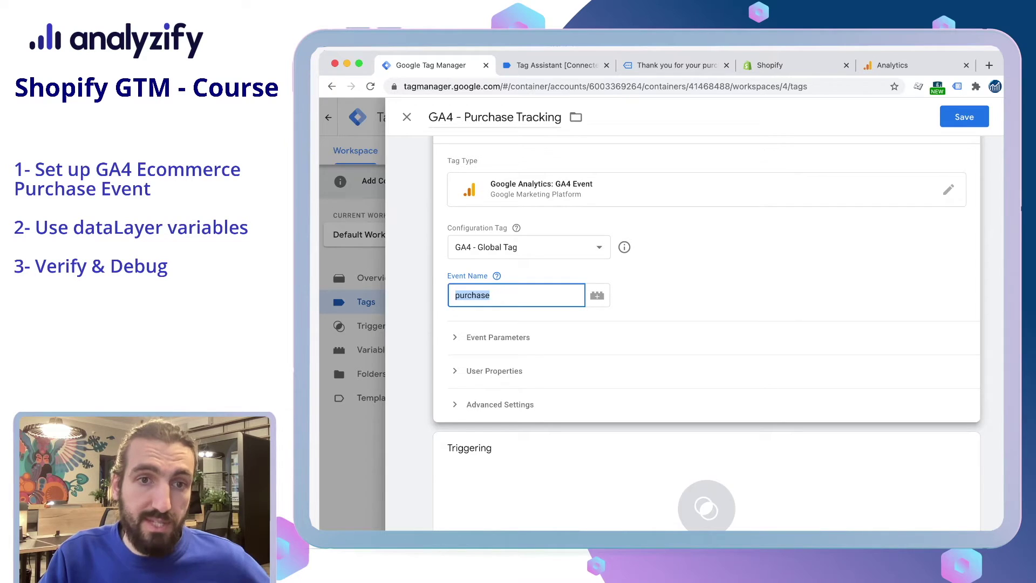
- Add two empty rows to the tag's event parameters
left_click(496, 337)
left_click(498, 376)
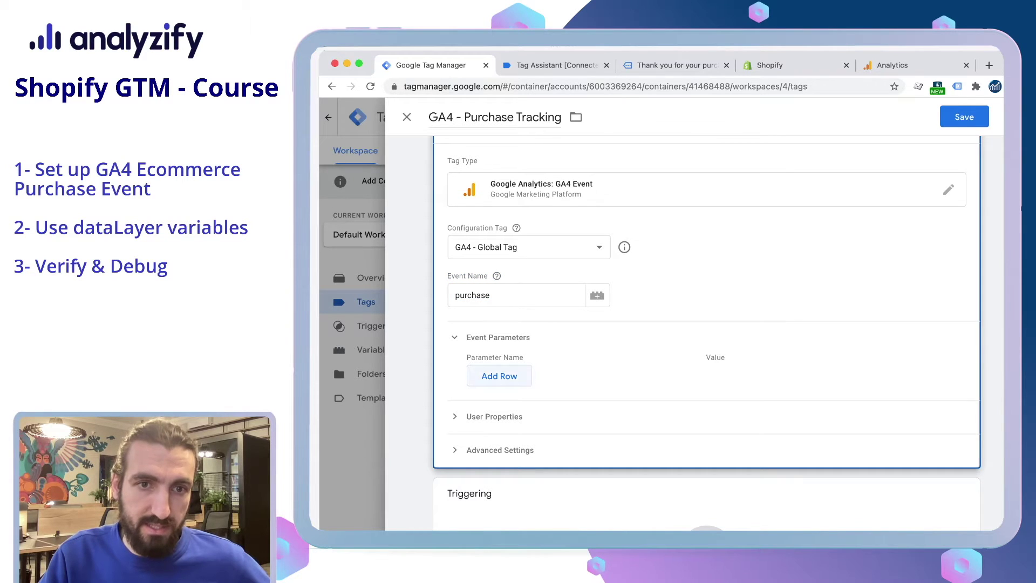
left_click(499, 410)
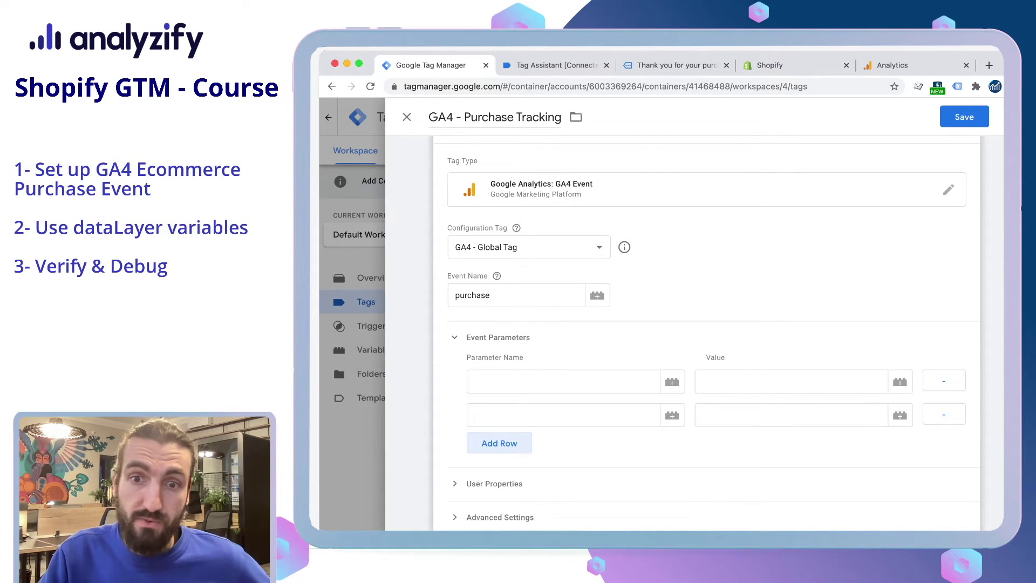
- Copy the transaction_id key from the GA4 ecommerce guide's purchase code sample and use it as the first event parameter's name
scroll(707, 324, "down", 1)
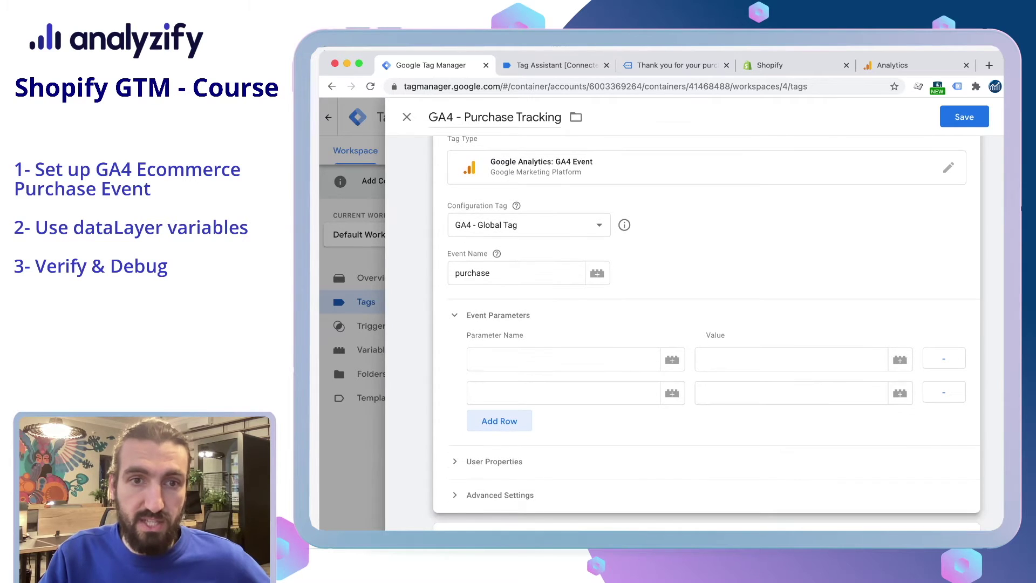
scroll(707, 334, "down", 2)
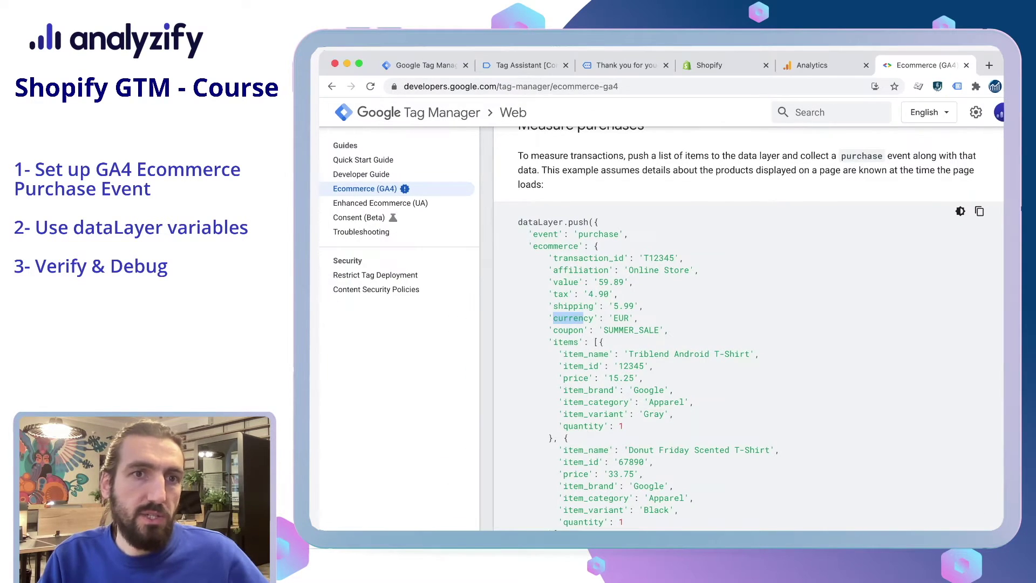
scroll(661, 323, "up", 1)
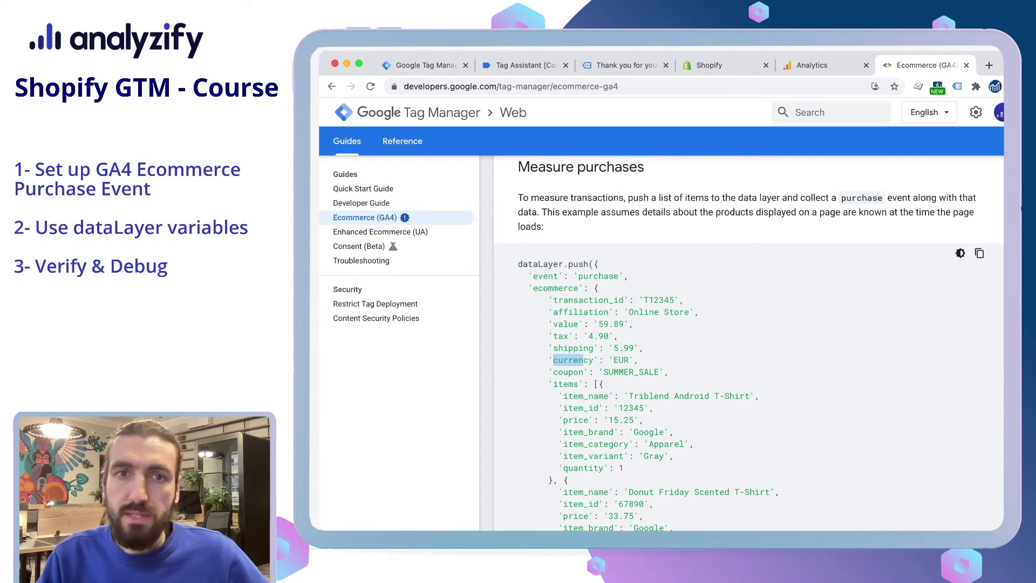
scroll(661, 324, "down", 3)
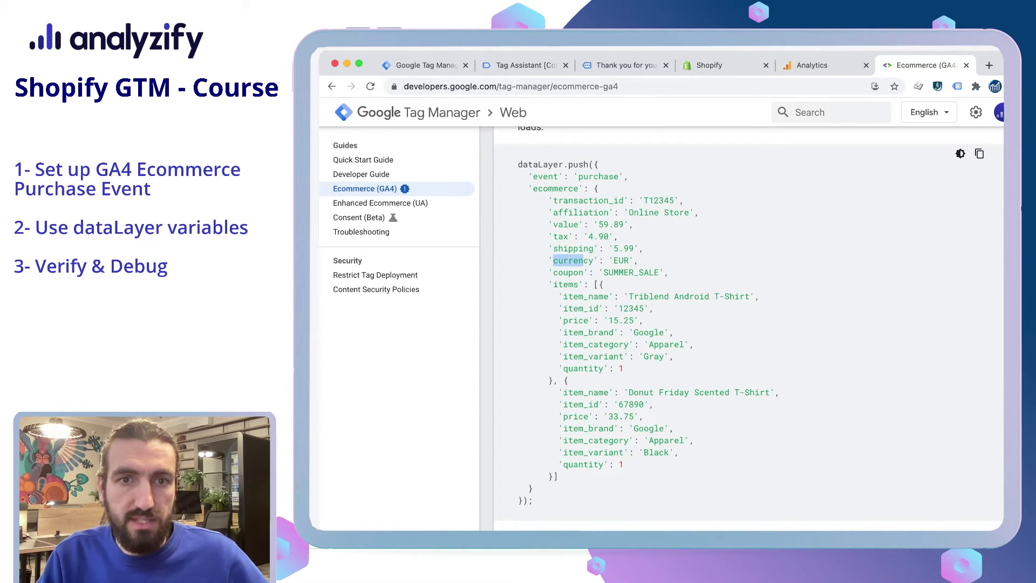
double_click(588, 200)
key("super+c")
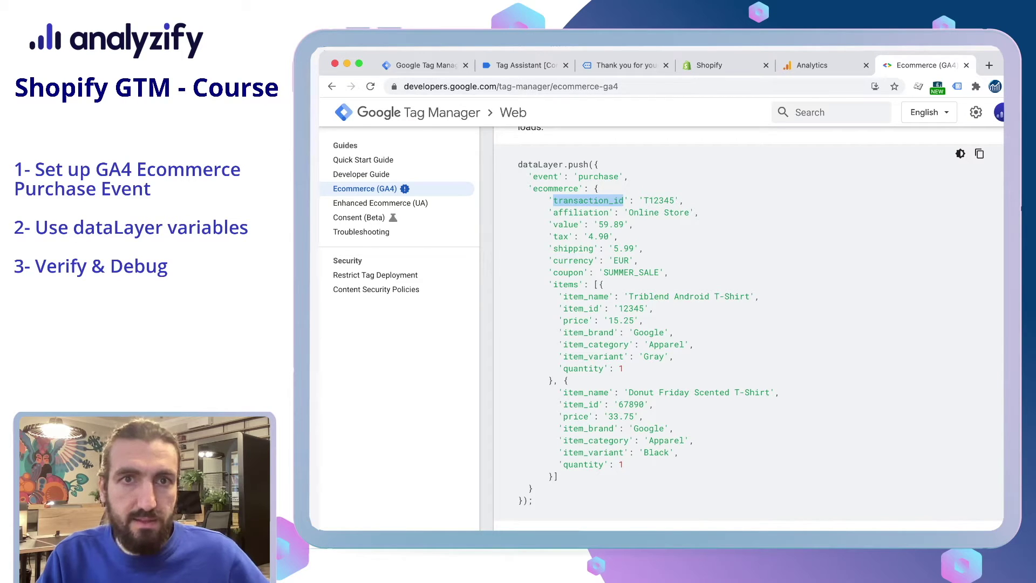
left_click(526, 65)
key("ctrl+shift+Tab")
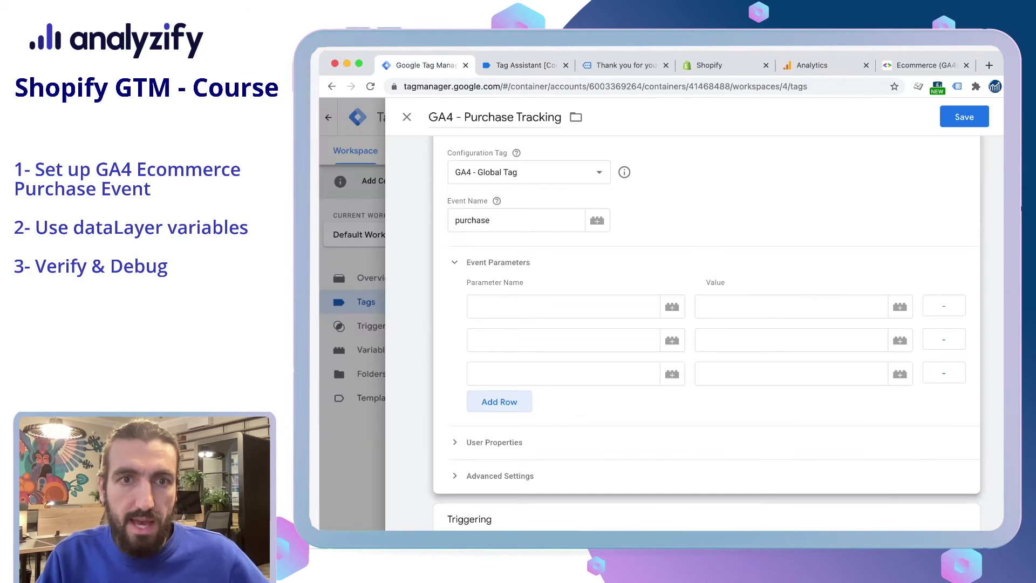
left_click(562, 306)
key("super+v")
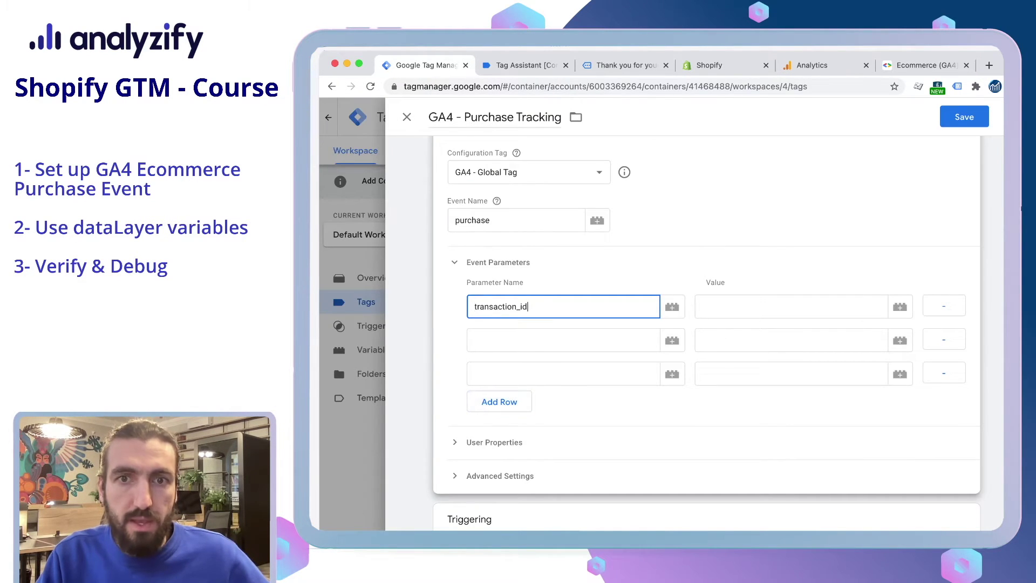
- Assign the dlv-transaction_id variable as the value of the transaction_id parameter
left_click(790, 306)
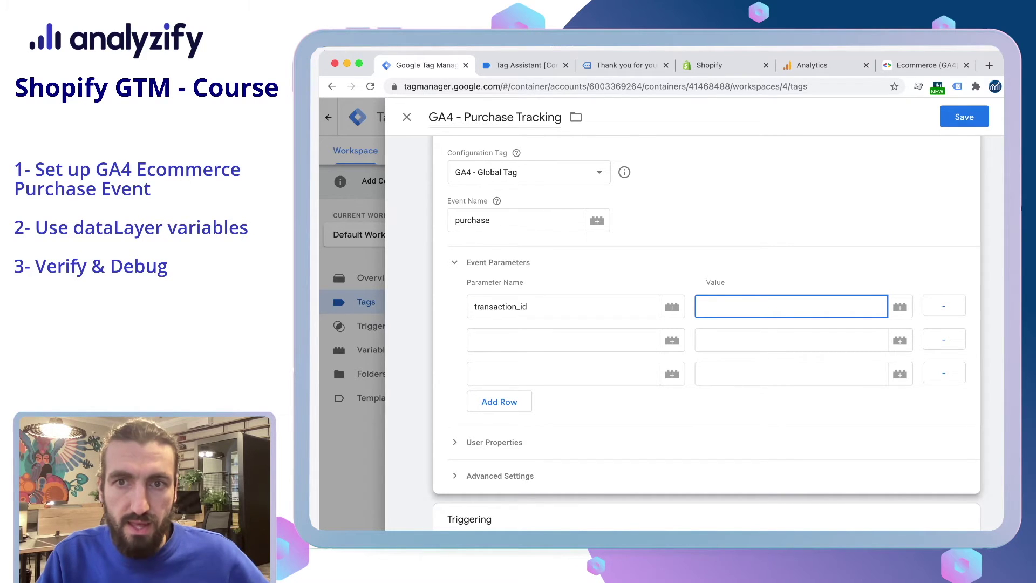
left_click(900, 306)
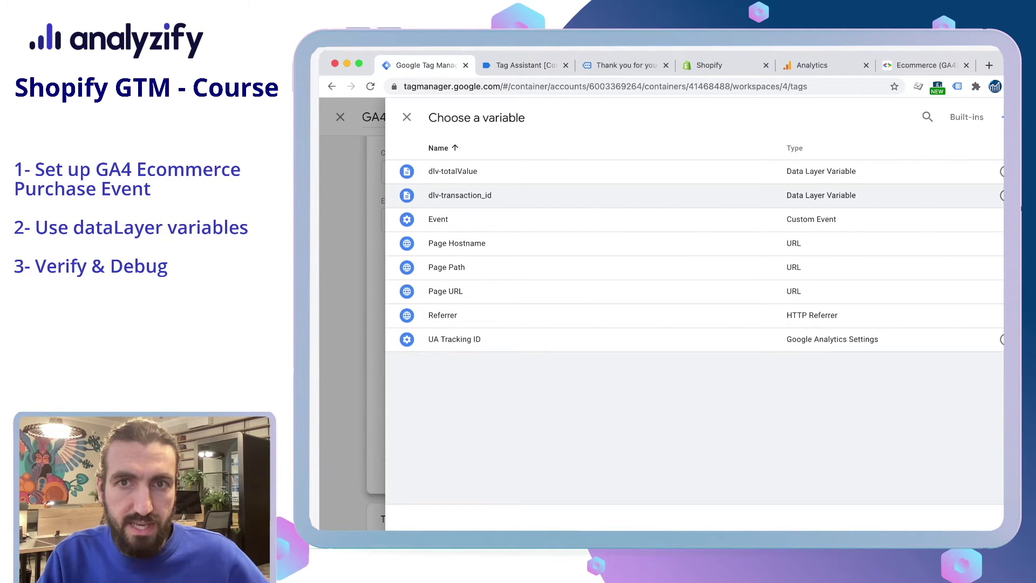
left_click(460, 195)
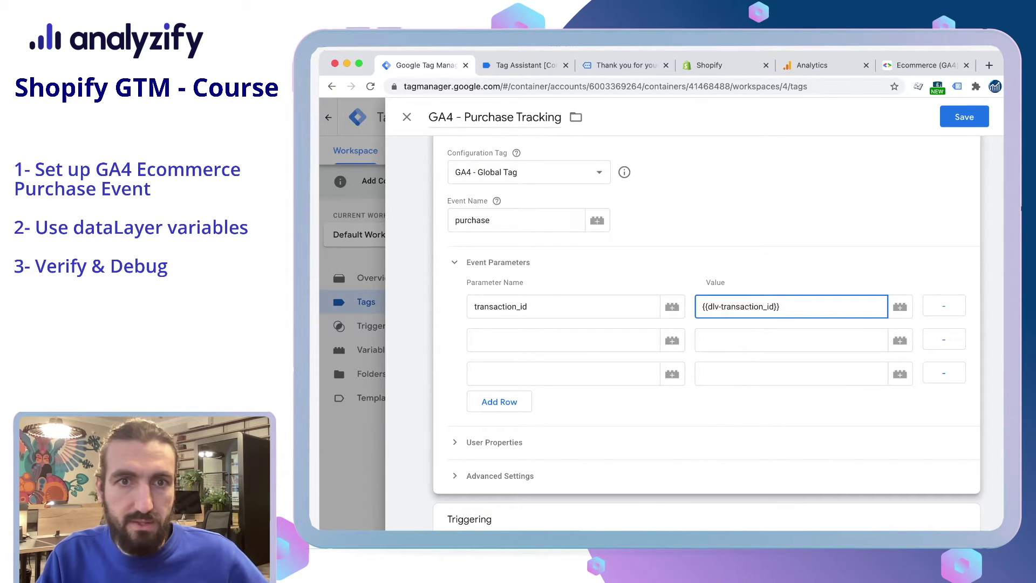
- Name the second event parameter "value", matching the guide's purchase sample, and set its value to {{dlv-totalValue}}
left_click(926, 65)
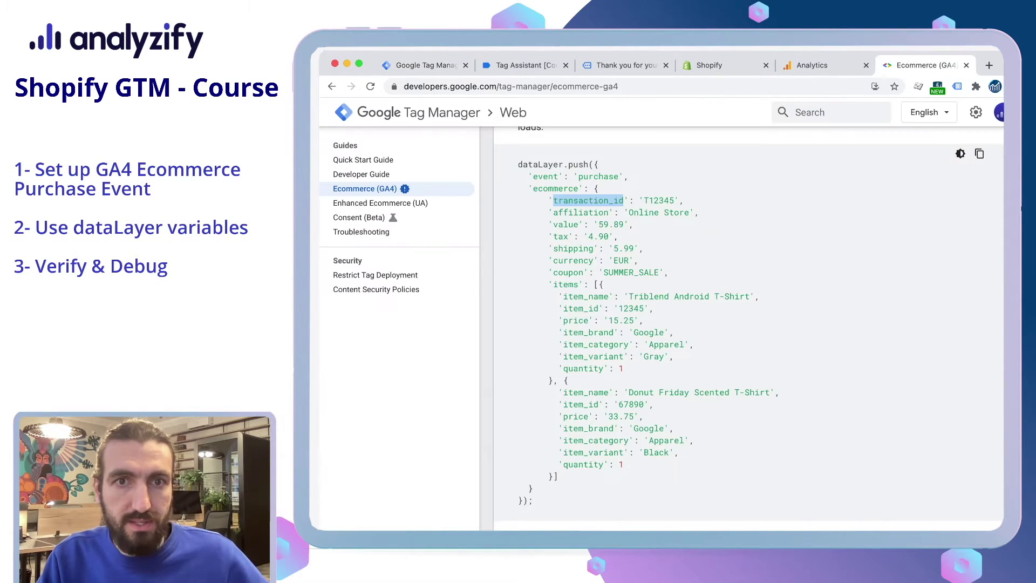
double_click(564, 225)
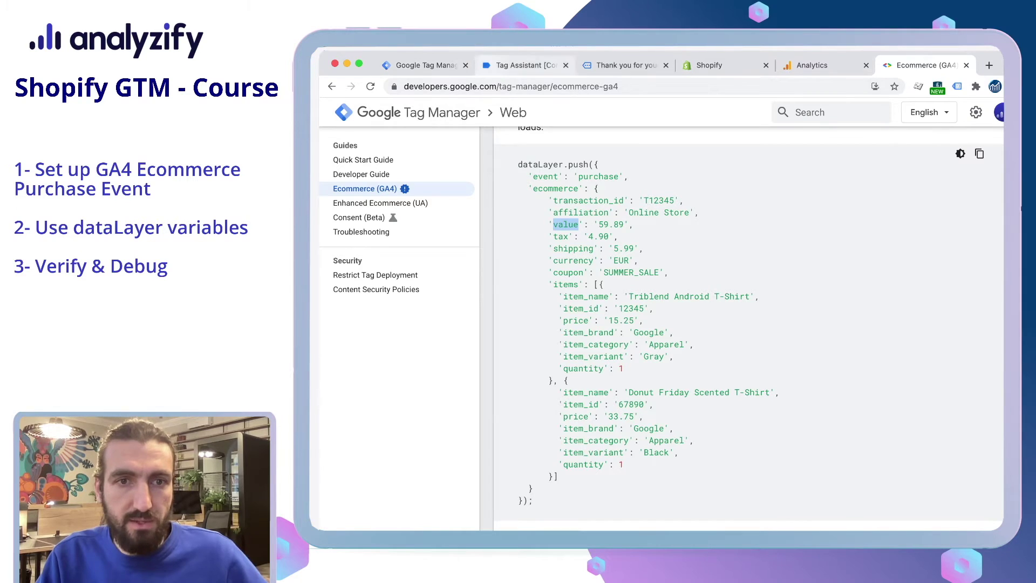
key("ctrl+1")
left_click(562, 340)
type("value")
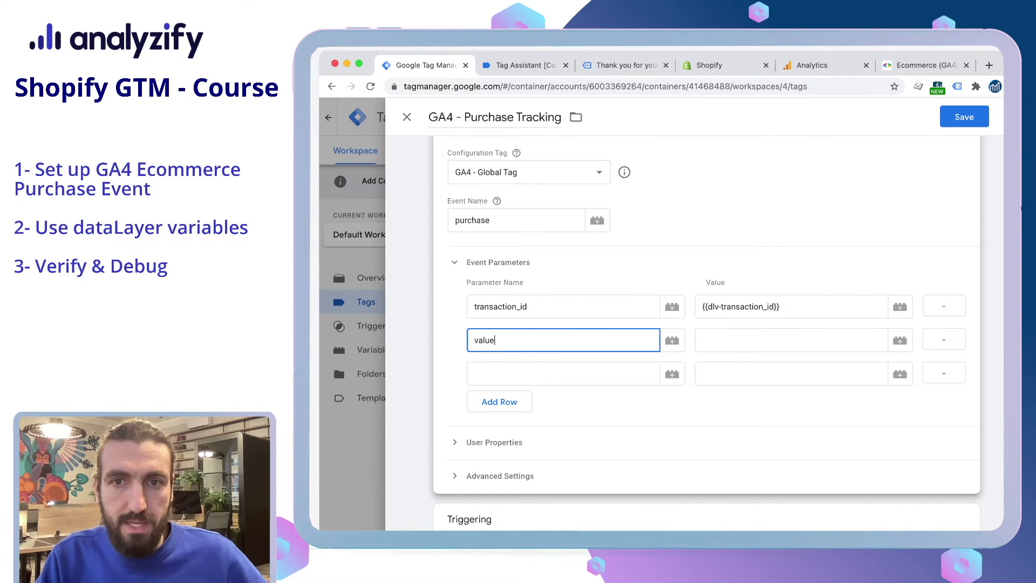
left_click(790, 340)
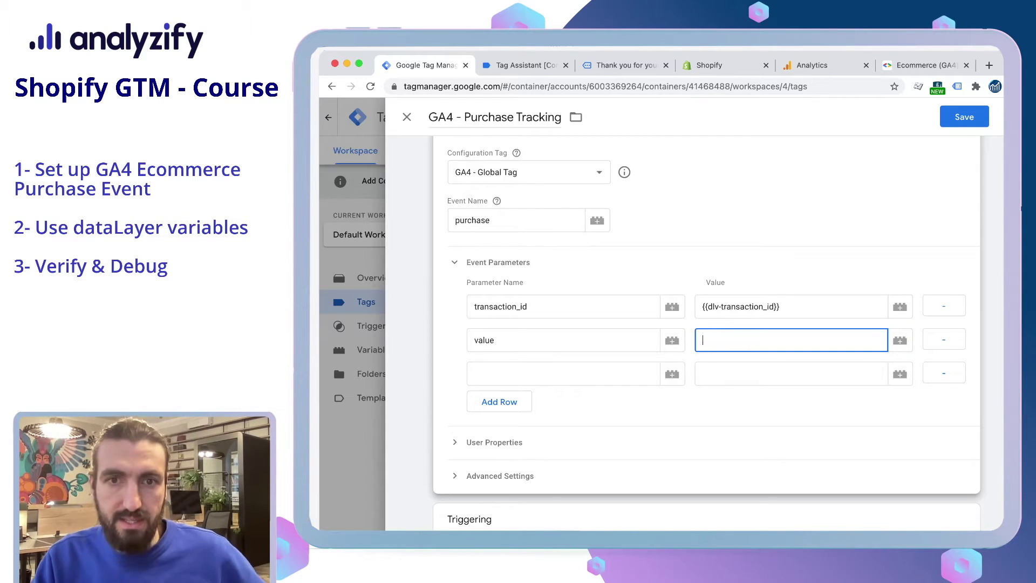
type("{{")
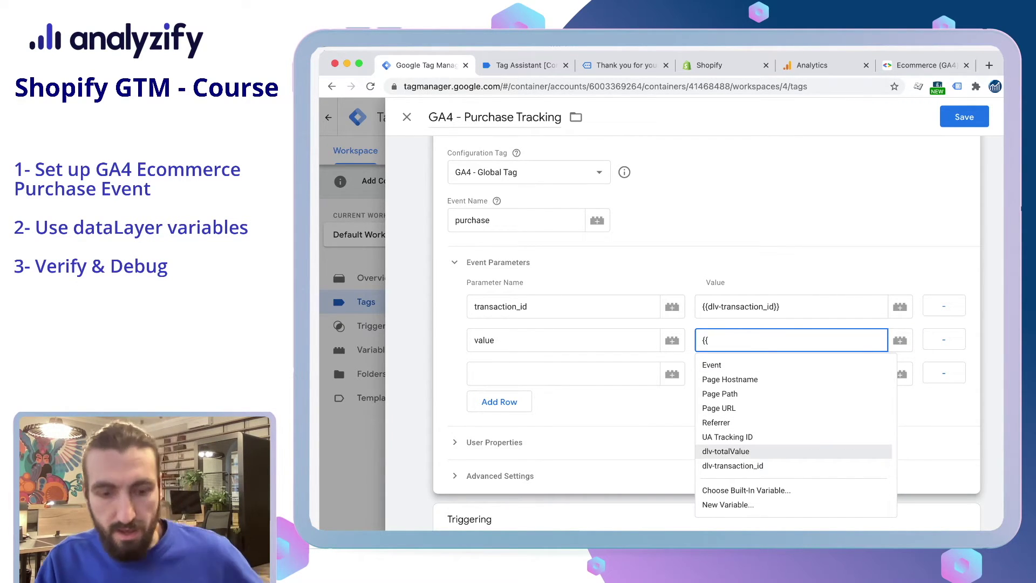
left_click(725, 451)
- Fill in the third event parameter with the name "currency" and the value EUR
left_click(563, 373)
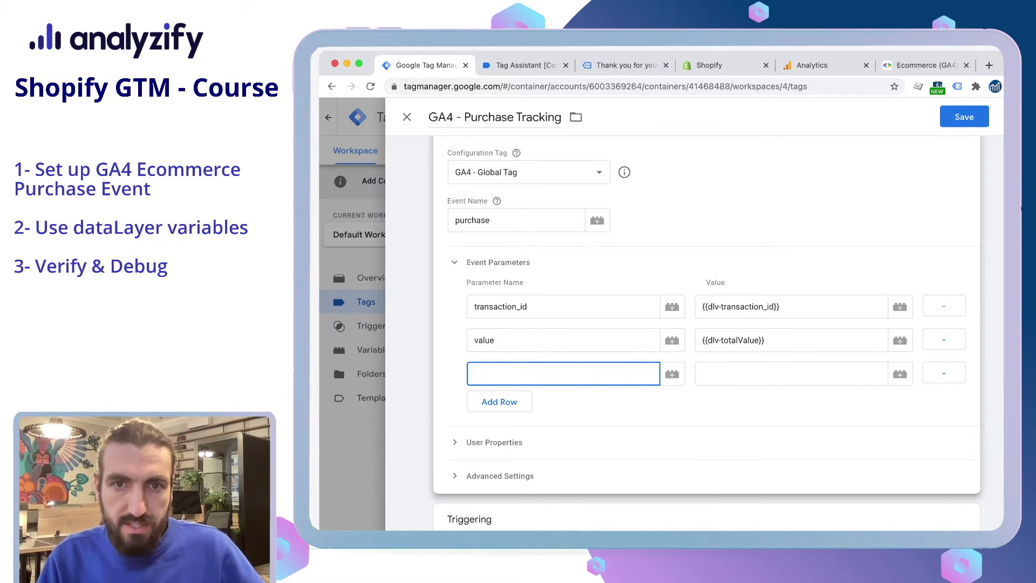
type("currency")
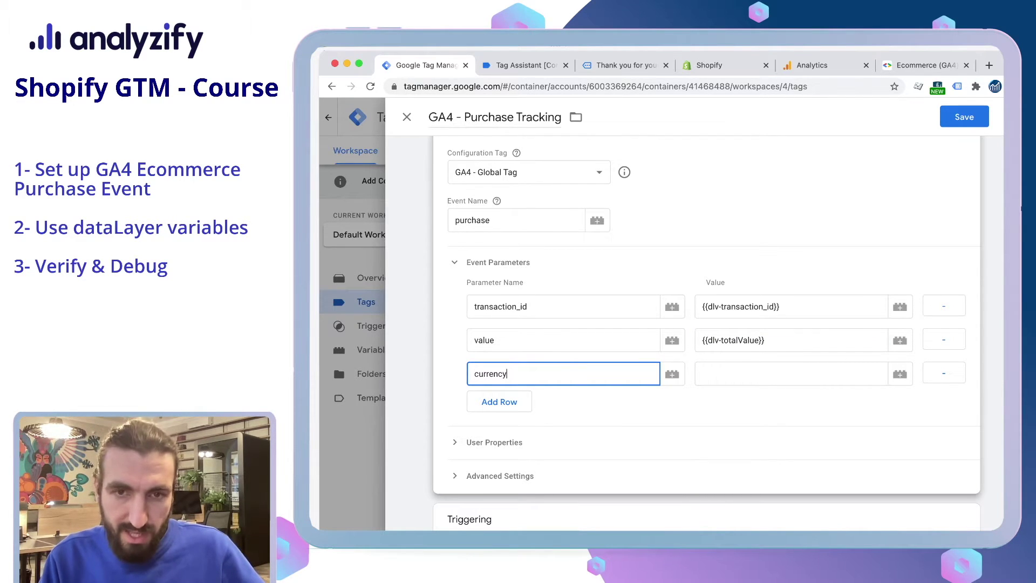
left_click(790, 373)
type("EUR")
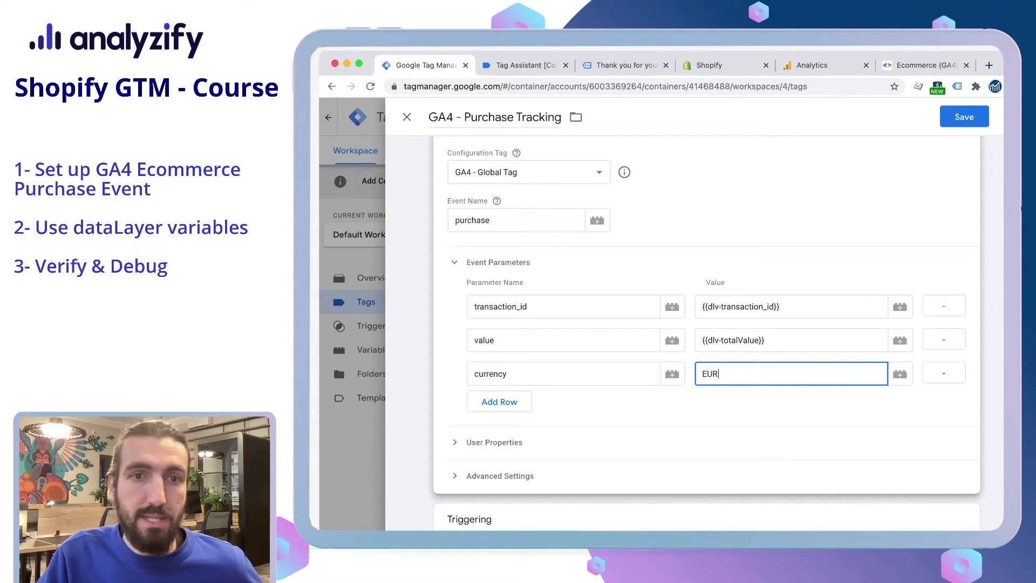
- Examine the shipping, coupon and tax keys in the GA4 purchase sample and the tax key in the Shopify checkout script's dataLayer push
left_click(919, 65)
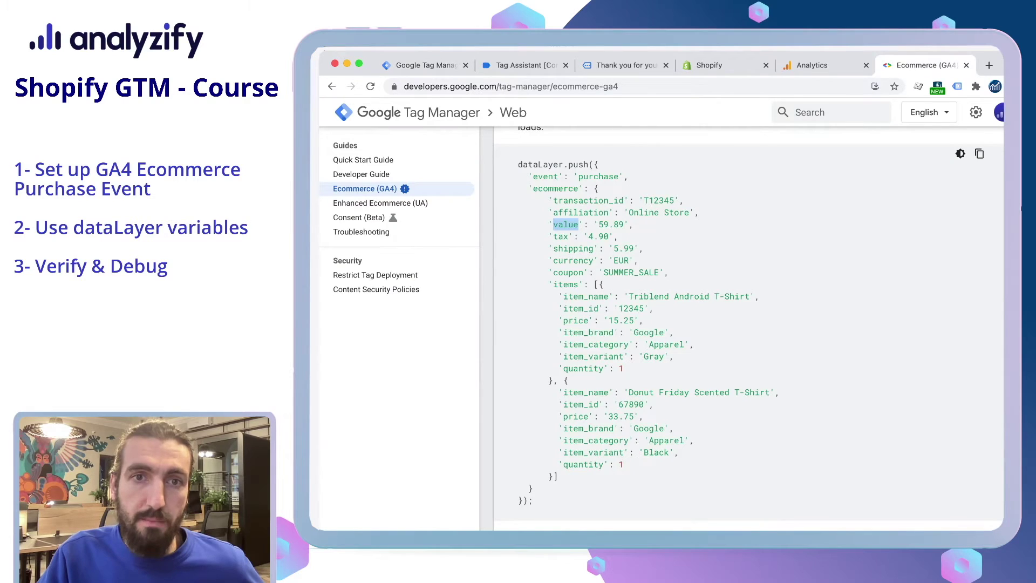
double_click(573, 249)
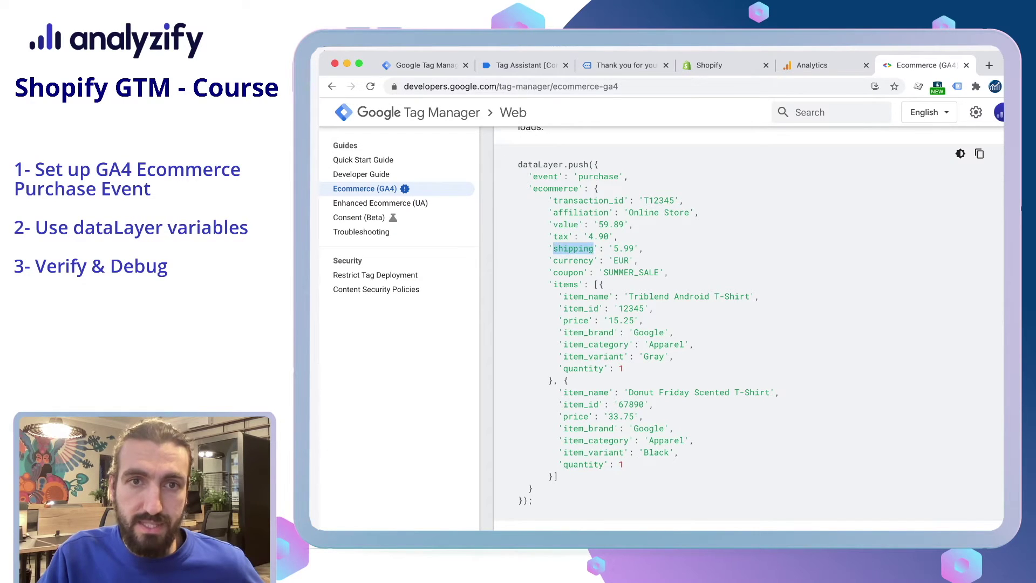
double_click(567, 272)
double_click(560, 236)
left_click(567, 236)
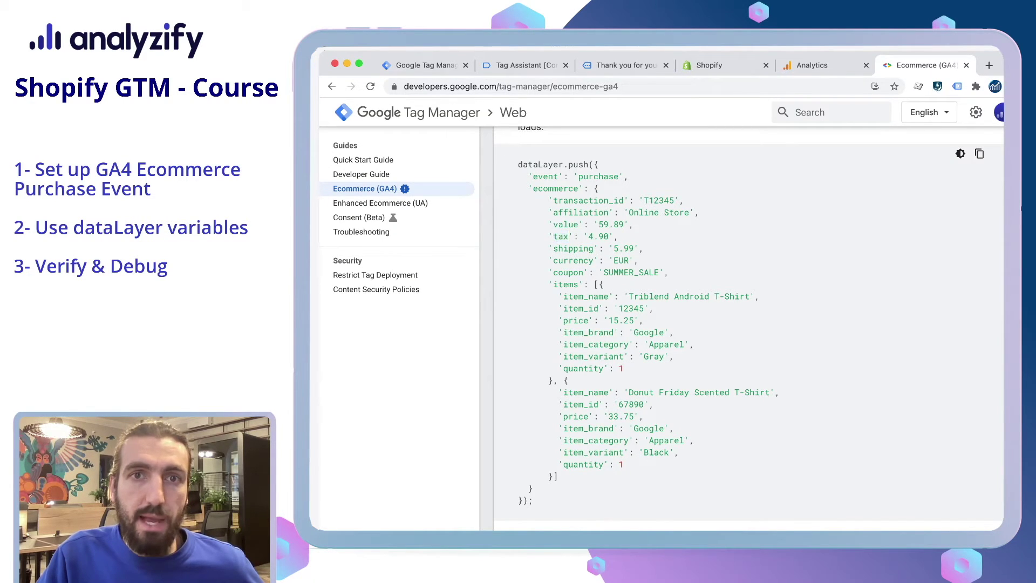
left_click(709, 66)
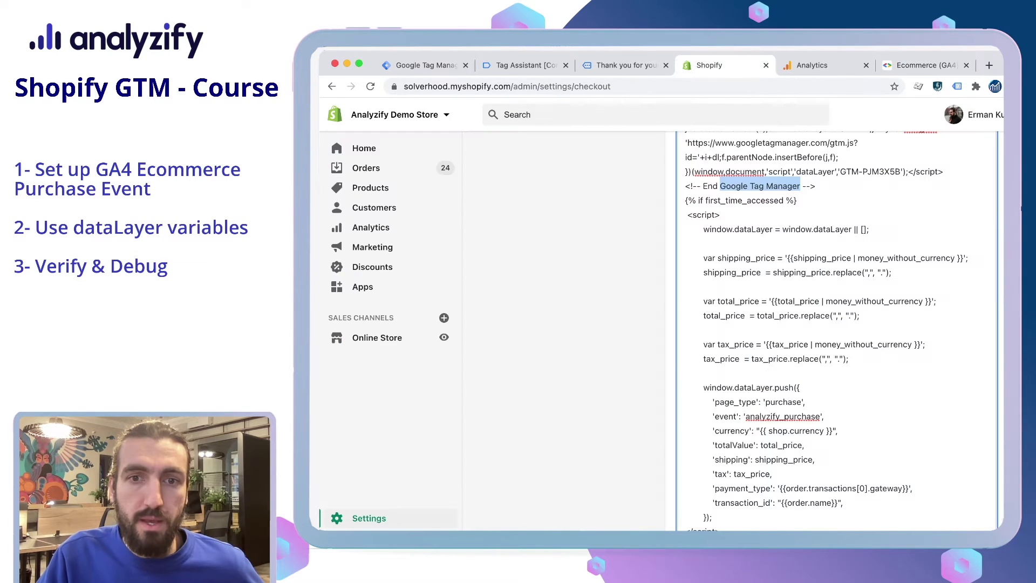
scroll(836, 331, "down", 3)
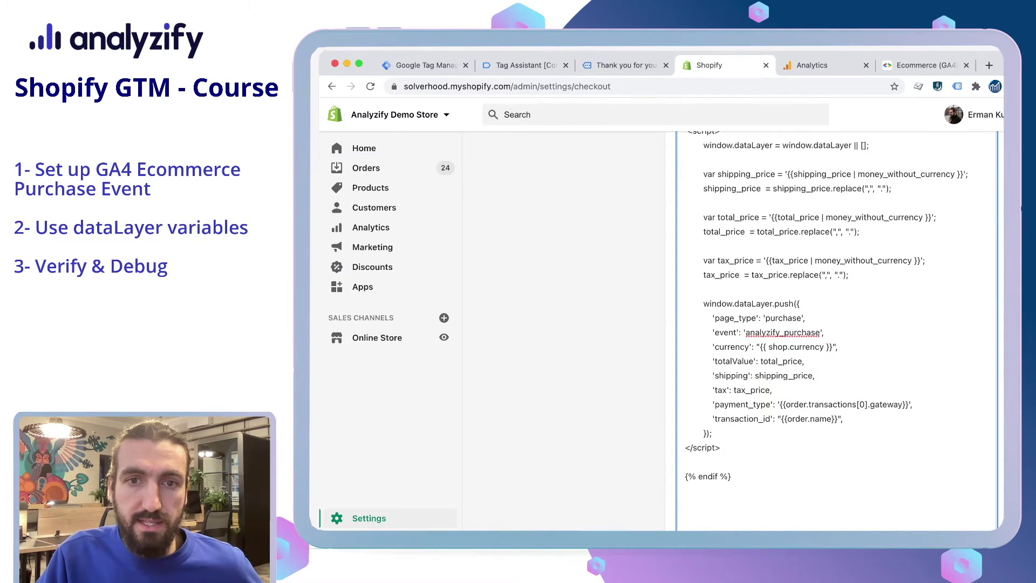
double_click(720, 390)
double_click(751, 390)
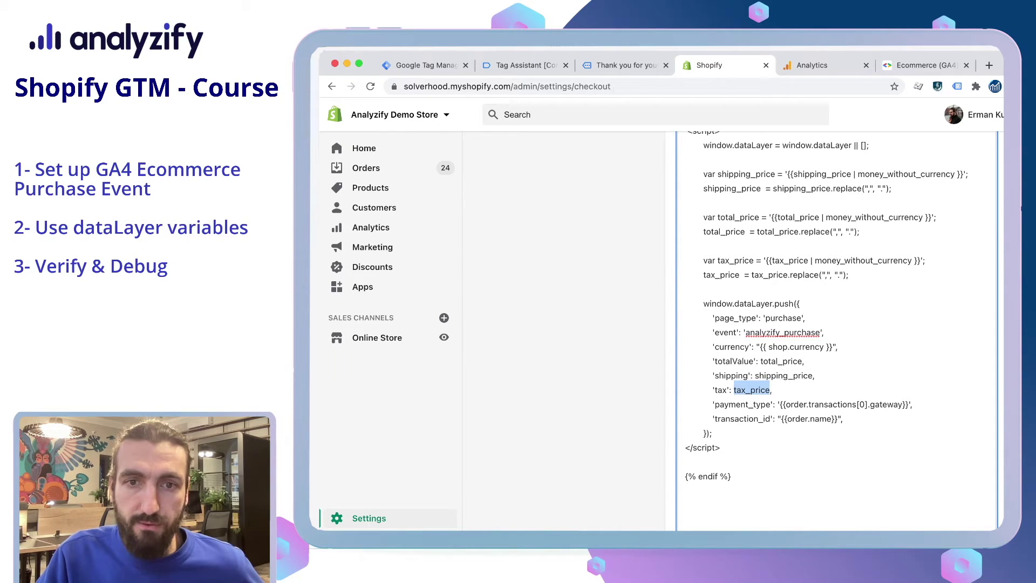
double_click(720, 390)
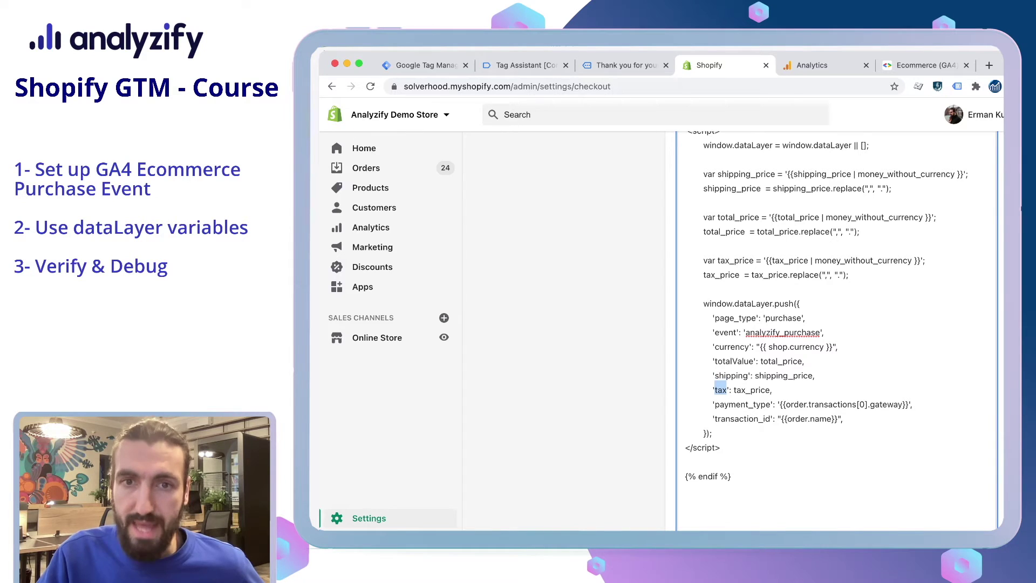
scroll(824, 320, "up", 1)
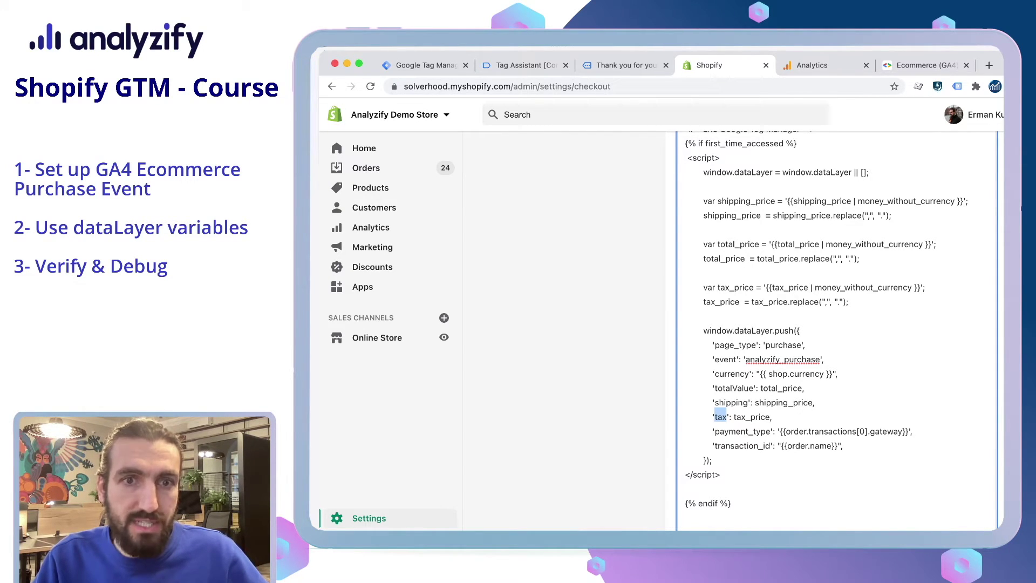
- Return to Google Tag Manager and save the GA4 - Purchase Tracking tag
left_click(424, 64)
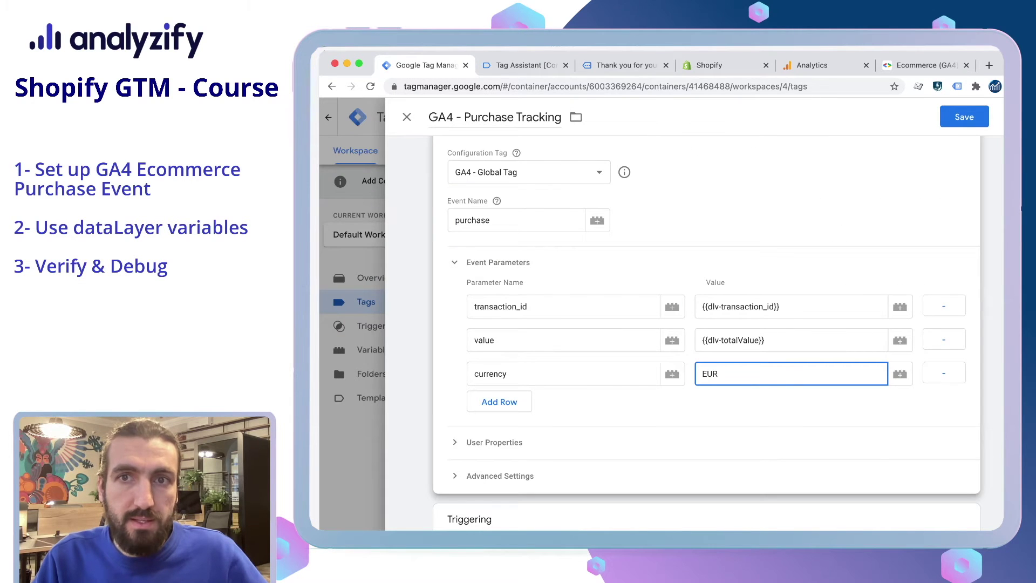
left_click(963, 117)
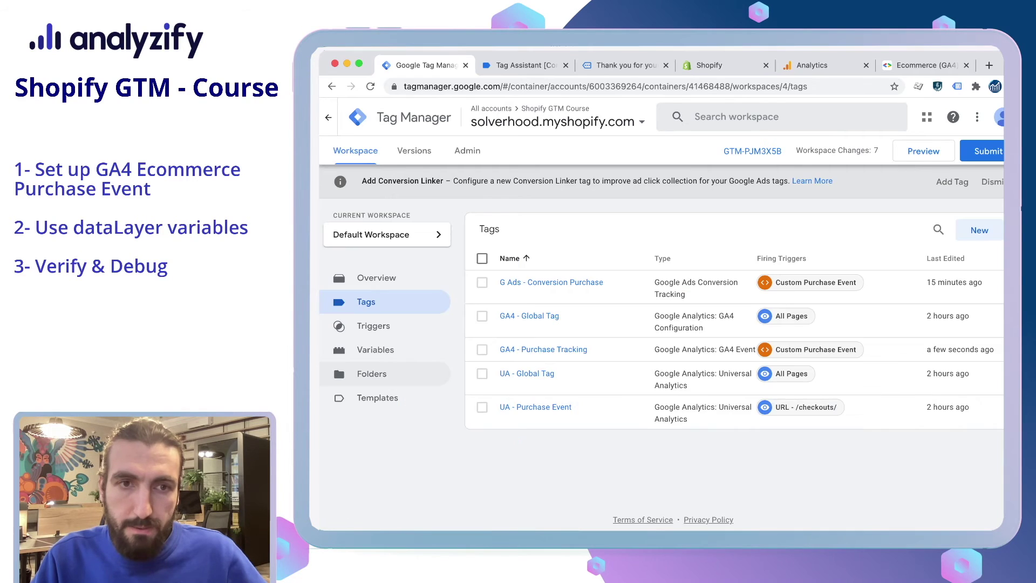
- Create a new user-defined variable in the workspace and name it "dlv-tax"
left_click(375, 349)
scroll(661, 313, "down", 2)
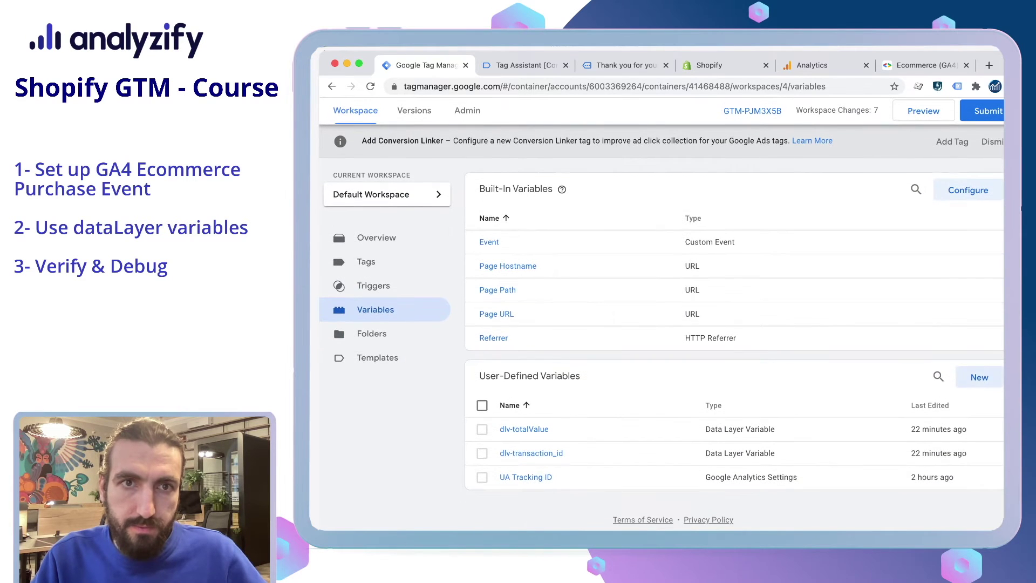
left_click(979, 377)
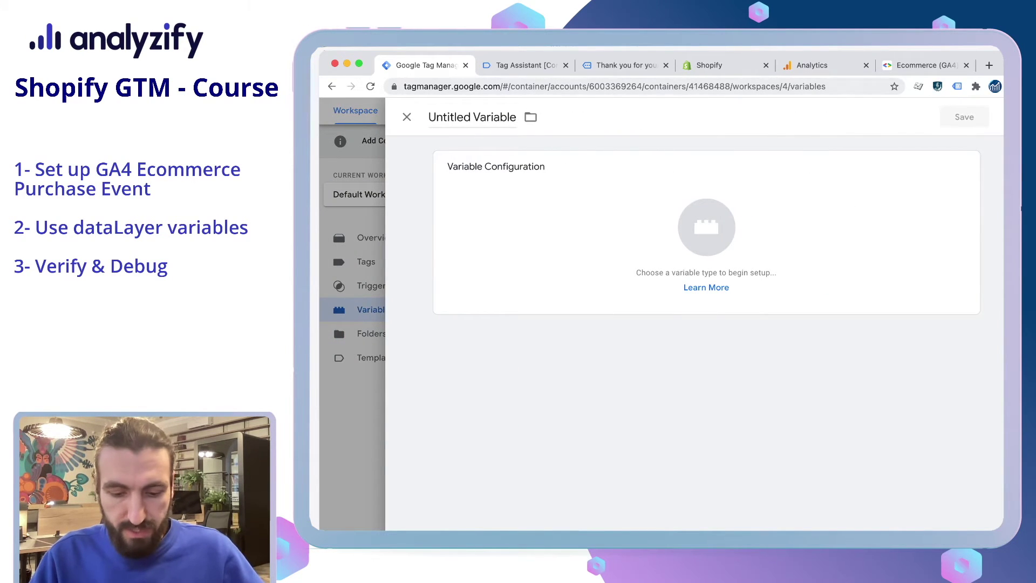
type("dl")
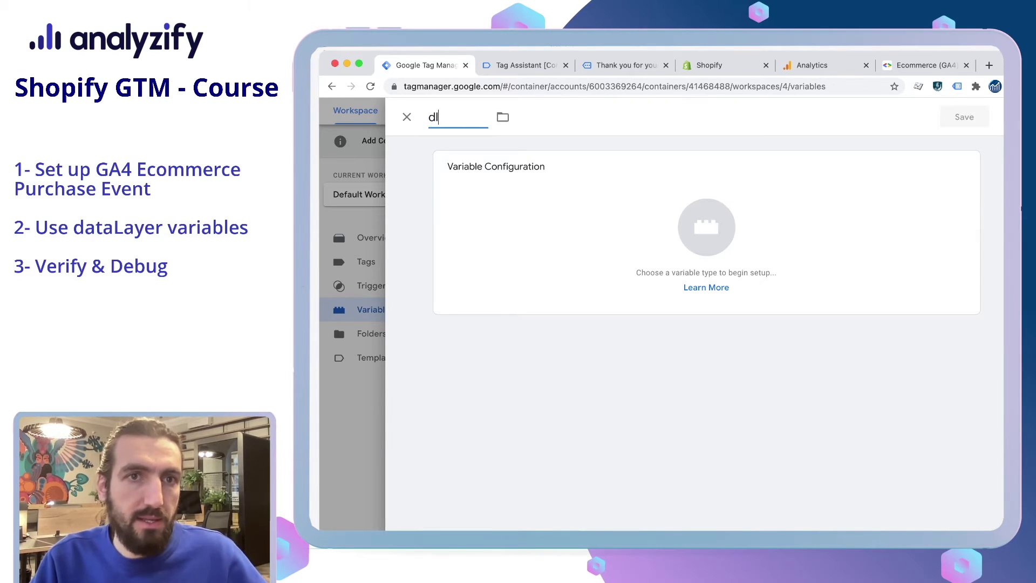
type("v-tax")
left_click(429, 117)
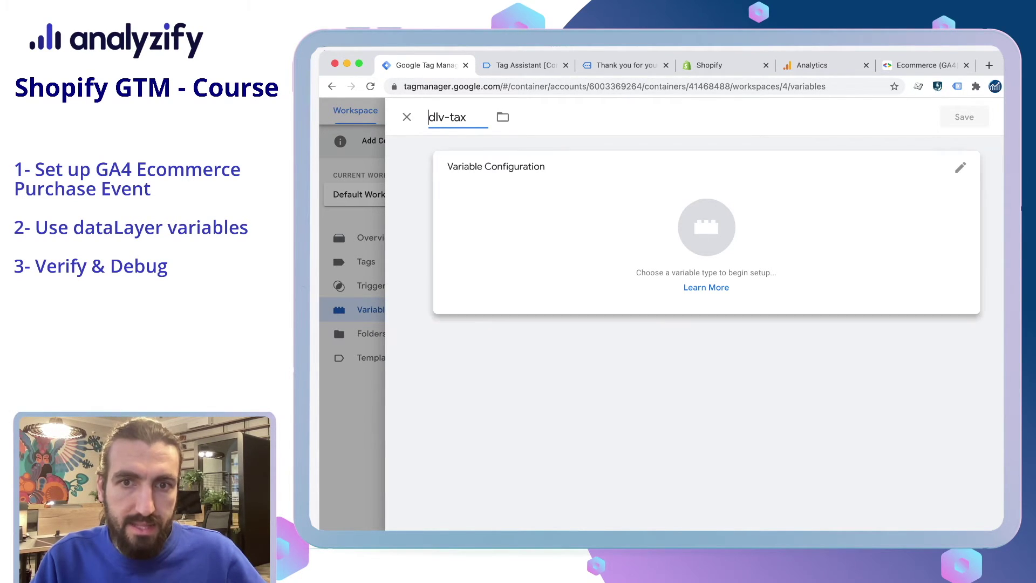
- Make dlv-tax a Data Layer Variable that reads the data layer name "tax", and save it
left_click(706, 227)
left_click(721, 397)
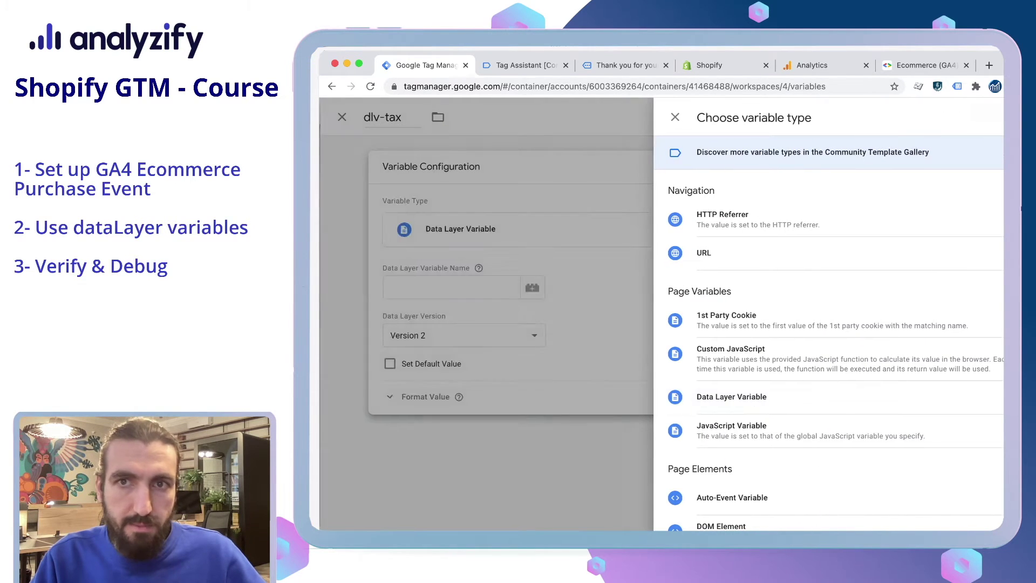
type("tax")
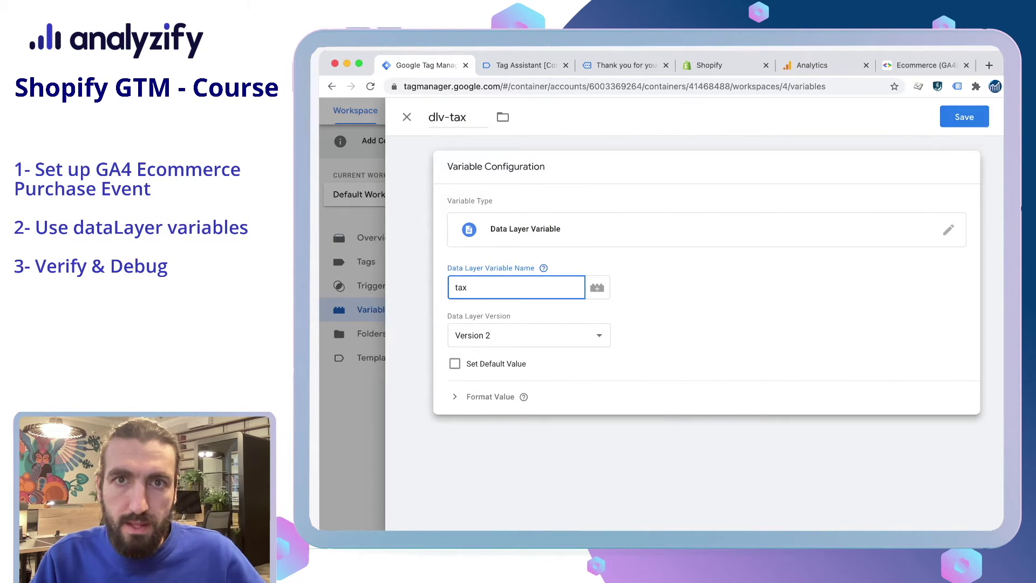
left_click(964, 117)
- Switch to the Shopify checkout script and copy the shipping key from its dataLayer push
left_click(720, 64)
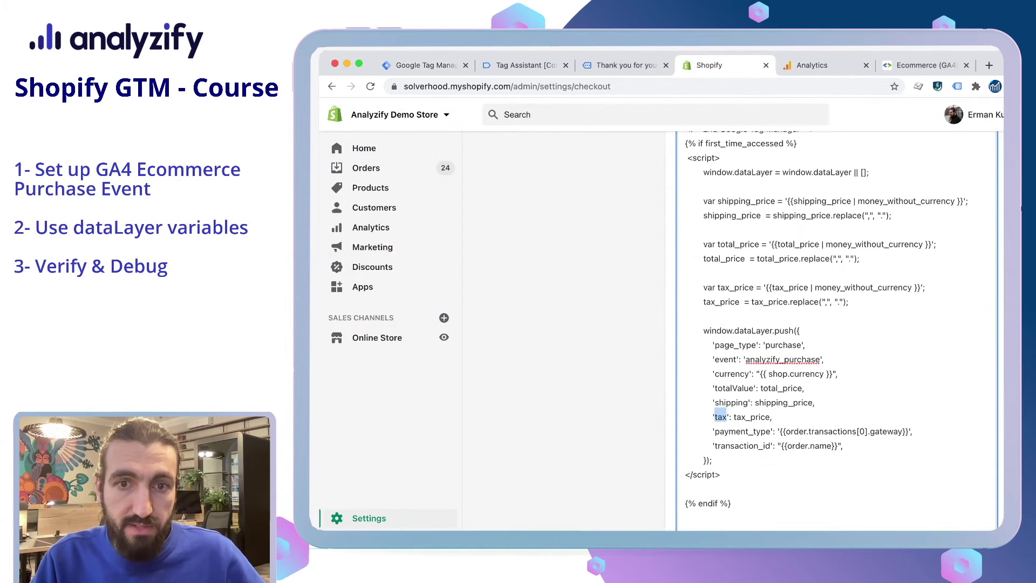
double_click(730, 402)
key("super+c")
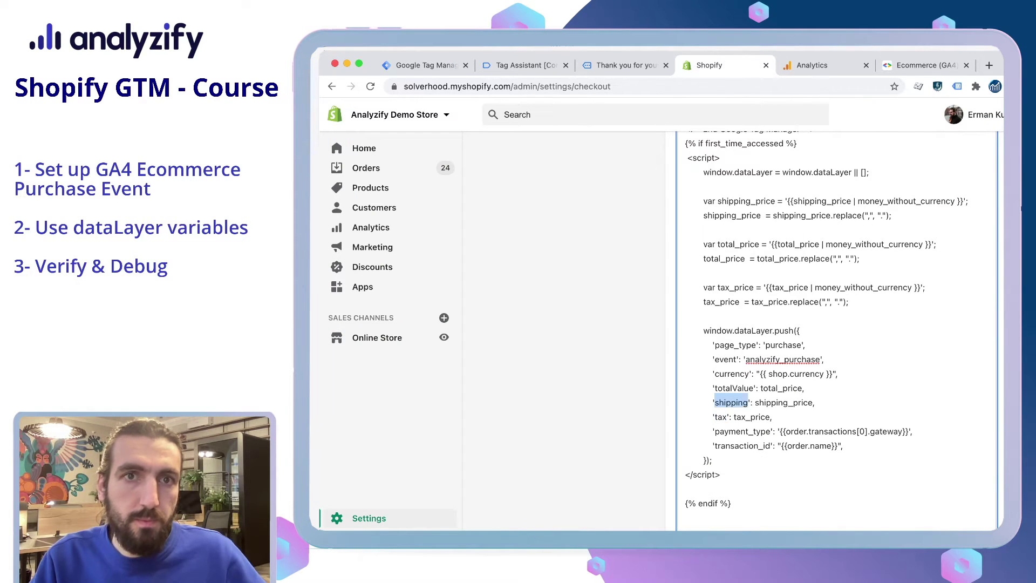
- Return to Google Tag Manager, create a new user-defined variable and name it "dlv-shipping"
key("super+1")
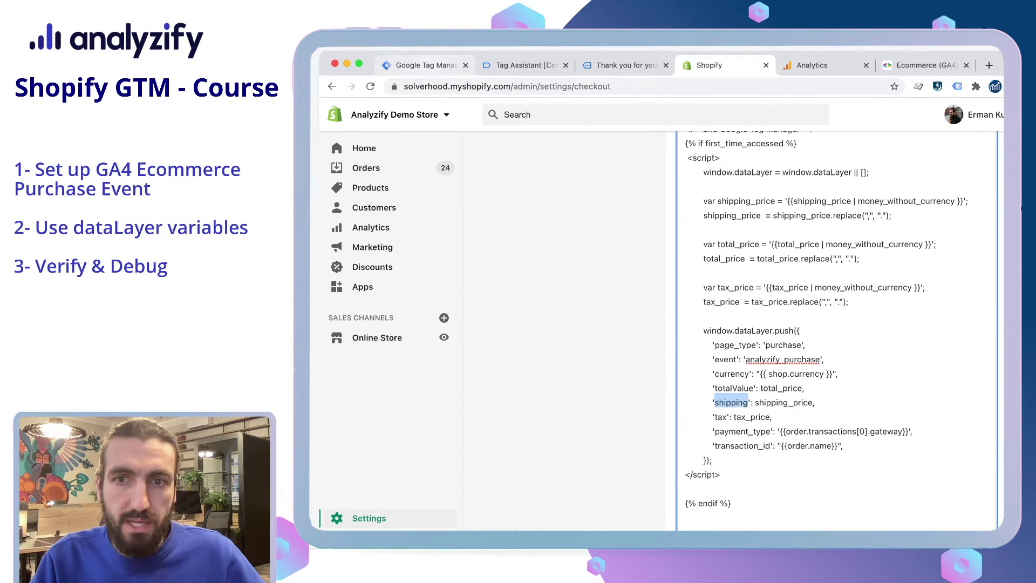
scroll(531, 476, "down", 1)
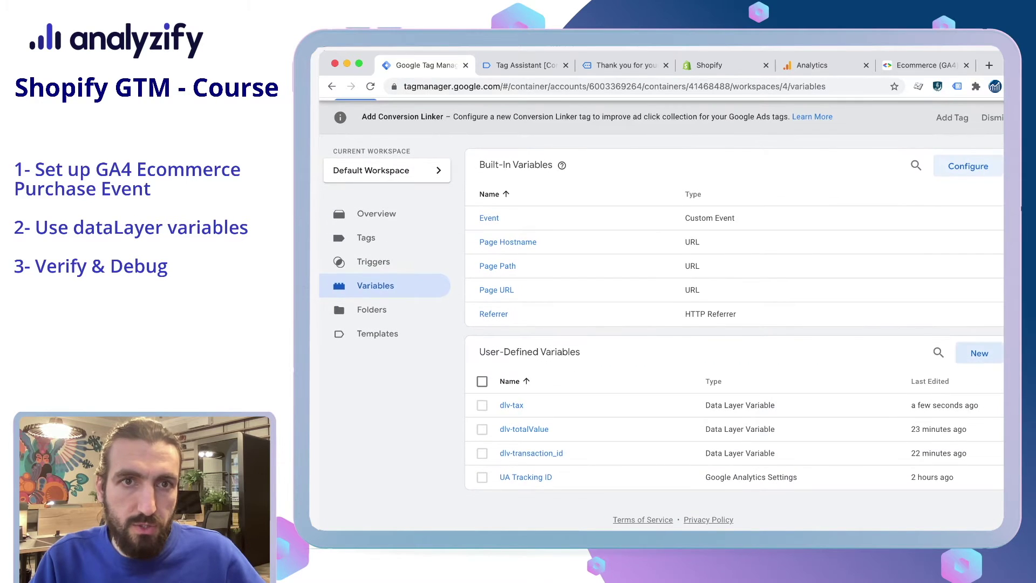
left_click(978, 353)
left_click(485, 116)
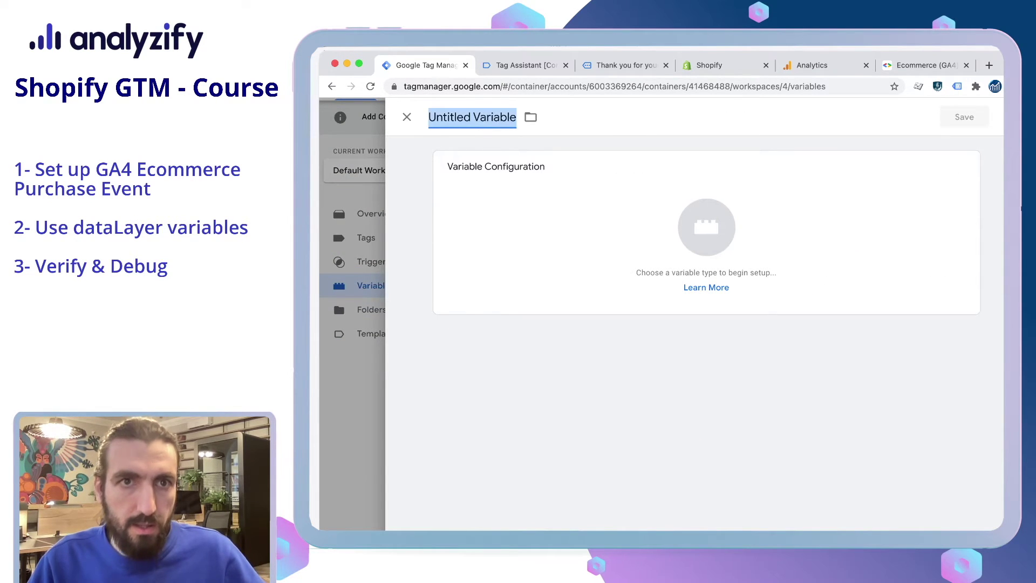
type("dlv-shipping")
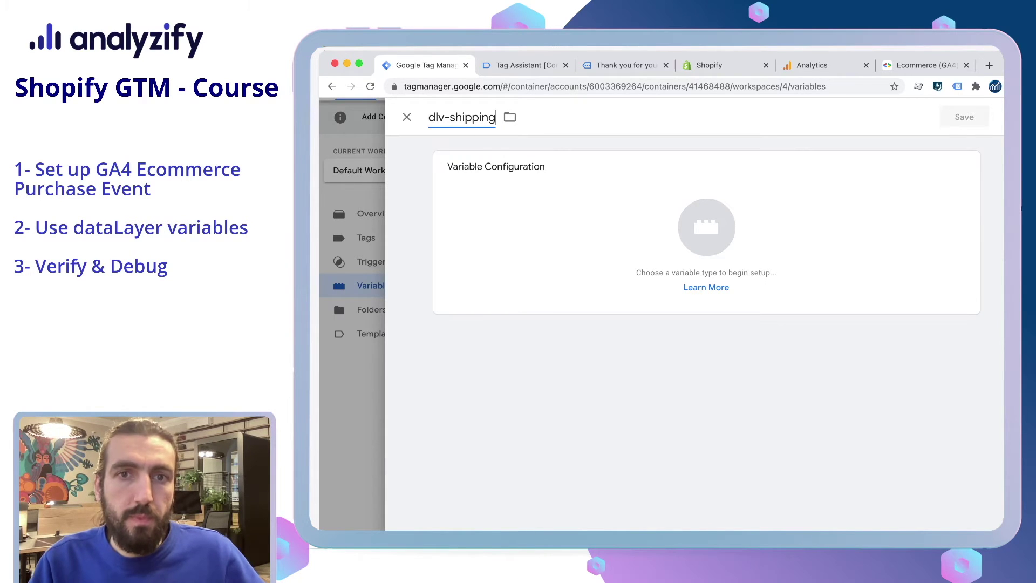
- Make dlv-shipping a Data Layer Variable that reads the data layer name "shipping"
left_click(705, 227)
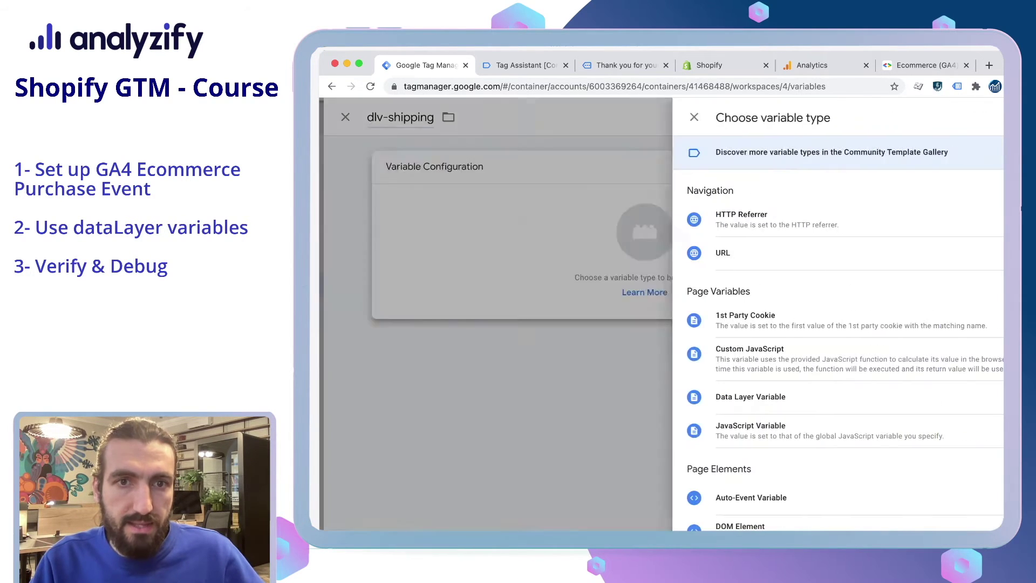
left_click(737, 396)
left_click(515, 287)
key("super+v")
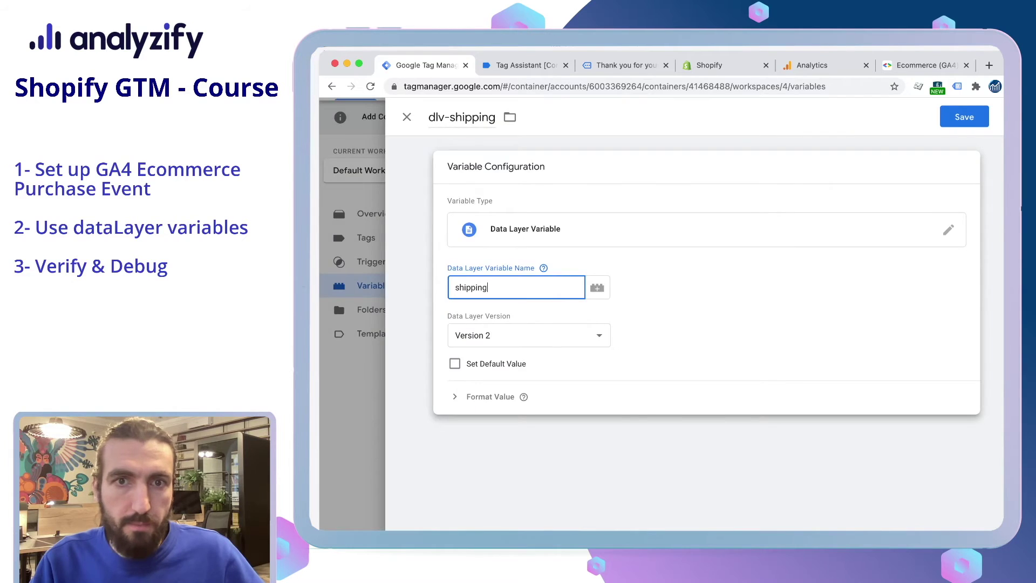
- Compare the GA4 purchase sample's items array and order-level keys with the keys in the Shopify checkout script's dataLayer push
left_click(920, 65)
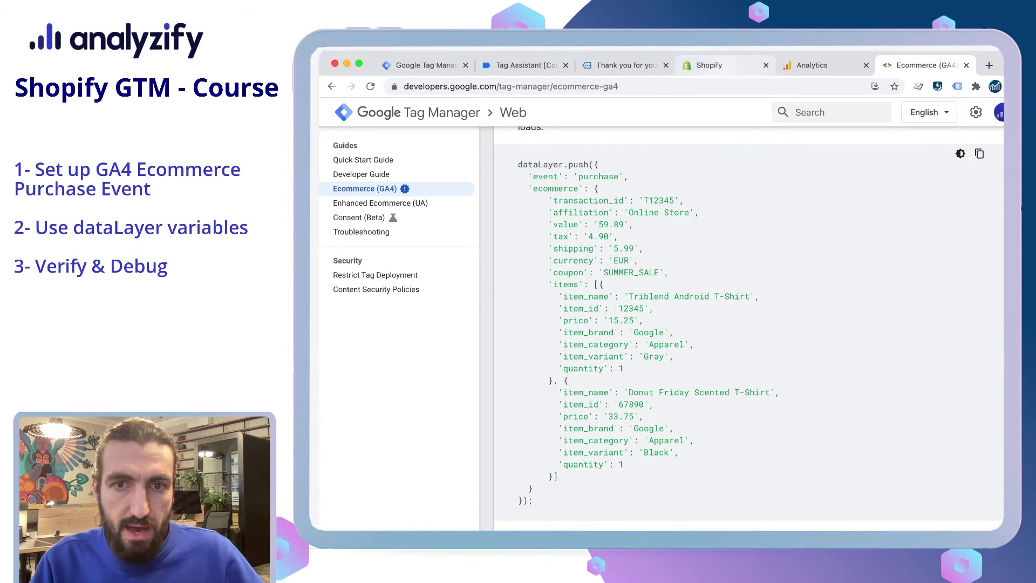
key("super+4")
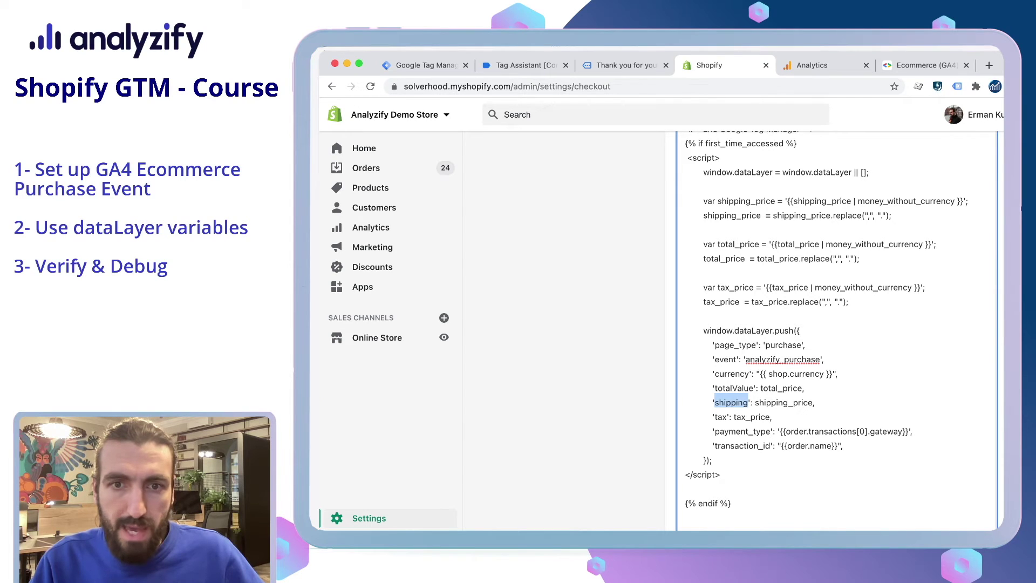
scroll(747, 402, "down", 1)
double_click(747, 402)
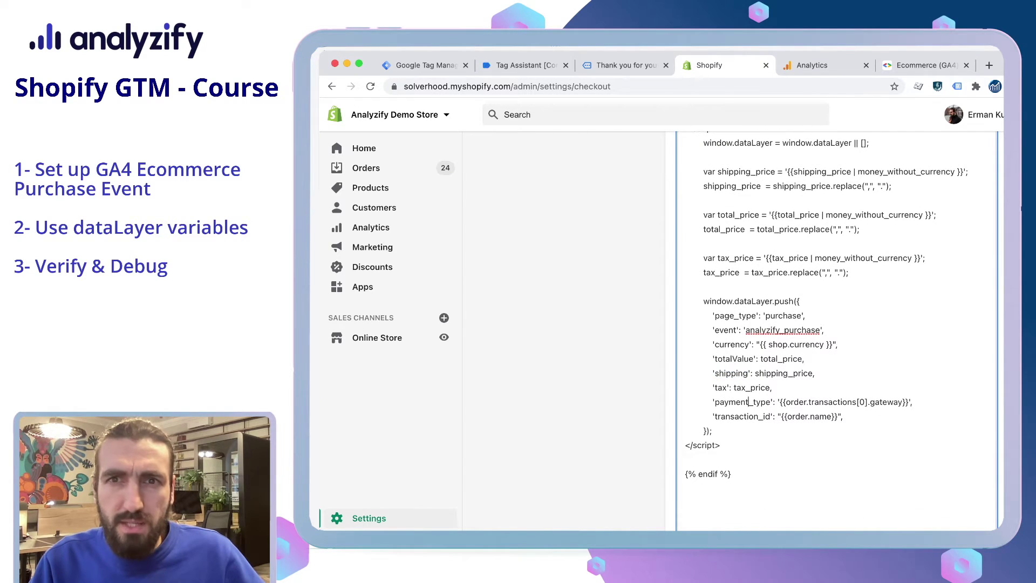
left_click(925, 64)
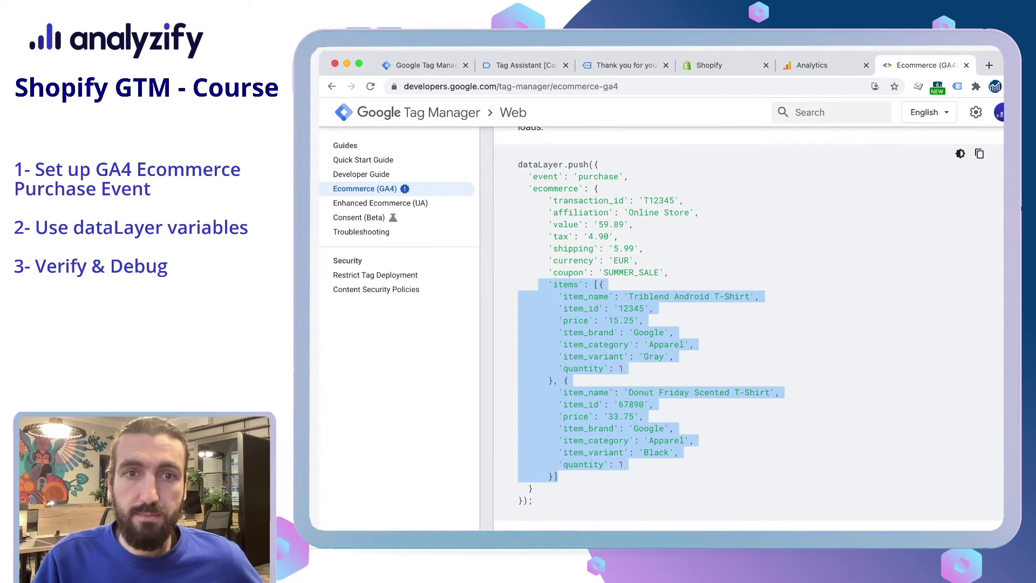
left_click(548, 284)
left_click_drag(548, 284, 623, 464)
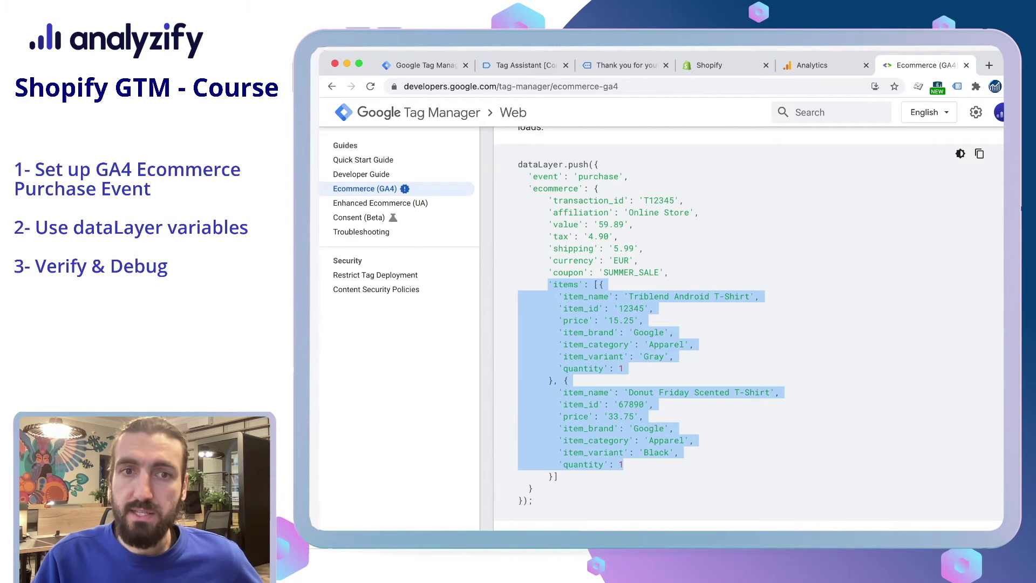
left_click(623, 464)
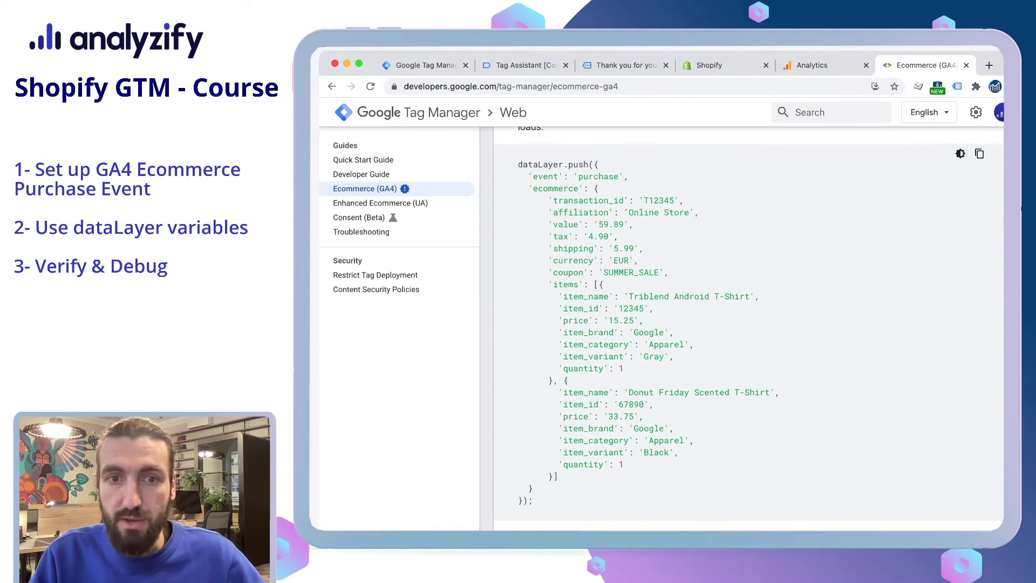
left_click_drag(548, 285, 559, 477)
left_click_drag(669, 272, 518, 200)
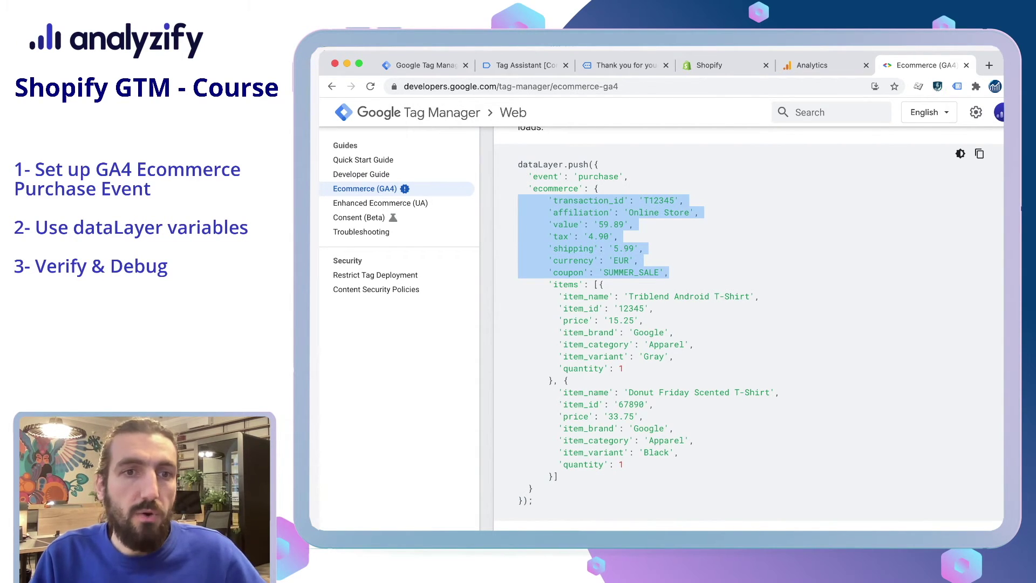
- Return to Google Tag Manager and save the dlv-shipping variable
left_click(424, 65)
left_click(543, 267)
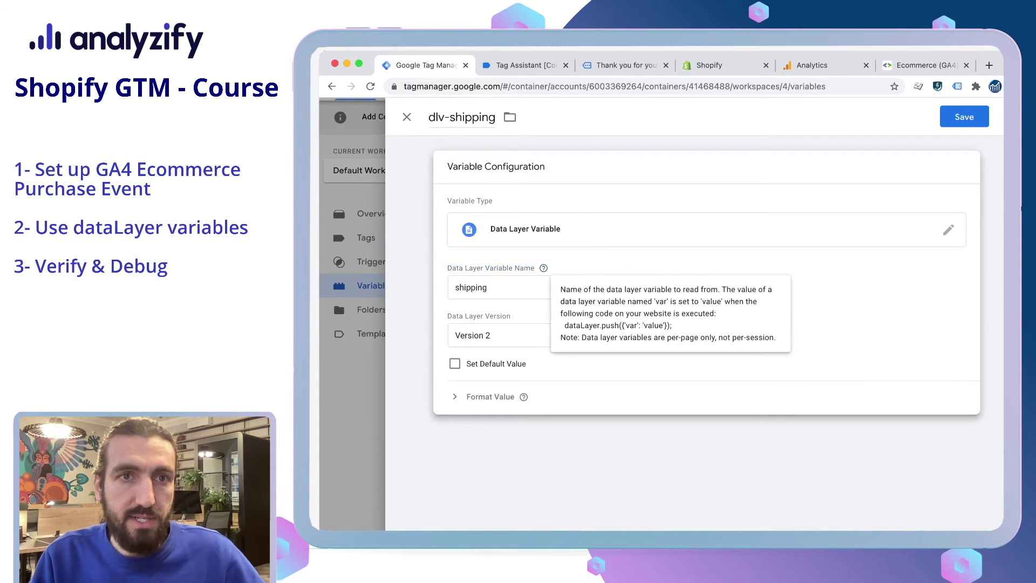
triple_click(452, 117)
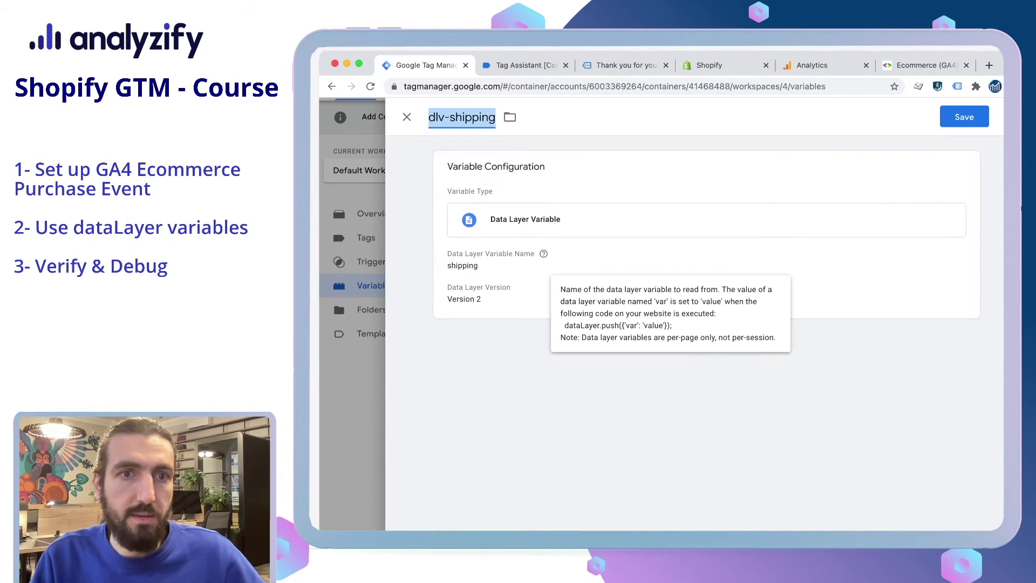
left_click(963, 116)
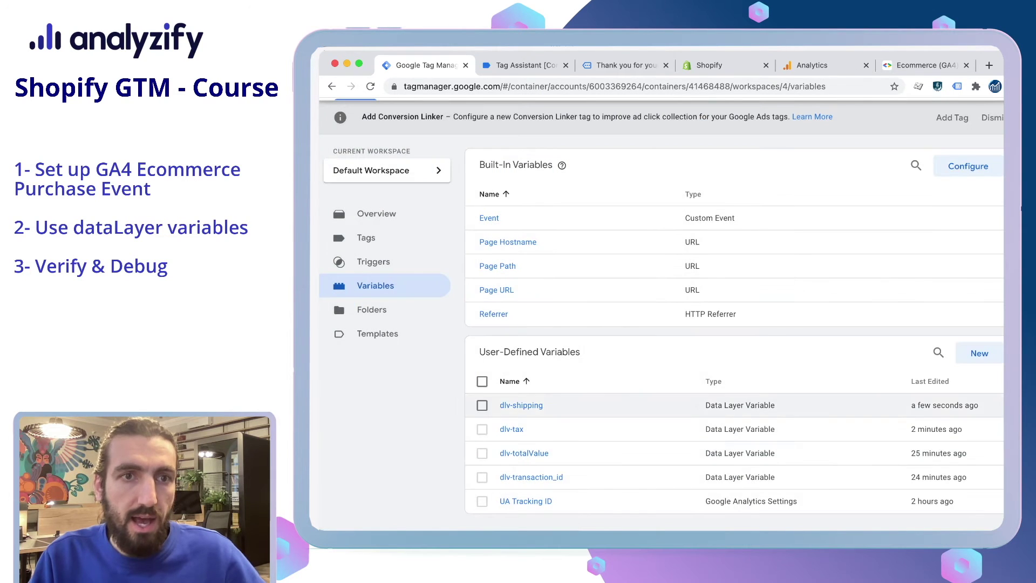
- Open the GA4 - Purchase Tracking tag and add two empty event parameter rows below currency
left_click(365, 237)
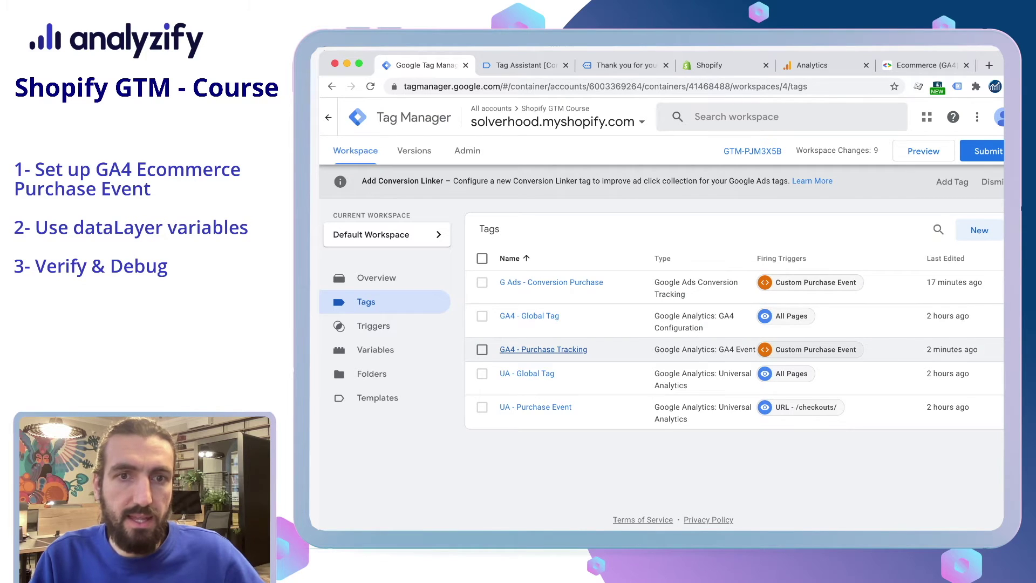
left_click(543, 349)
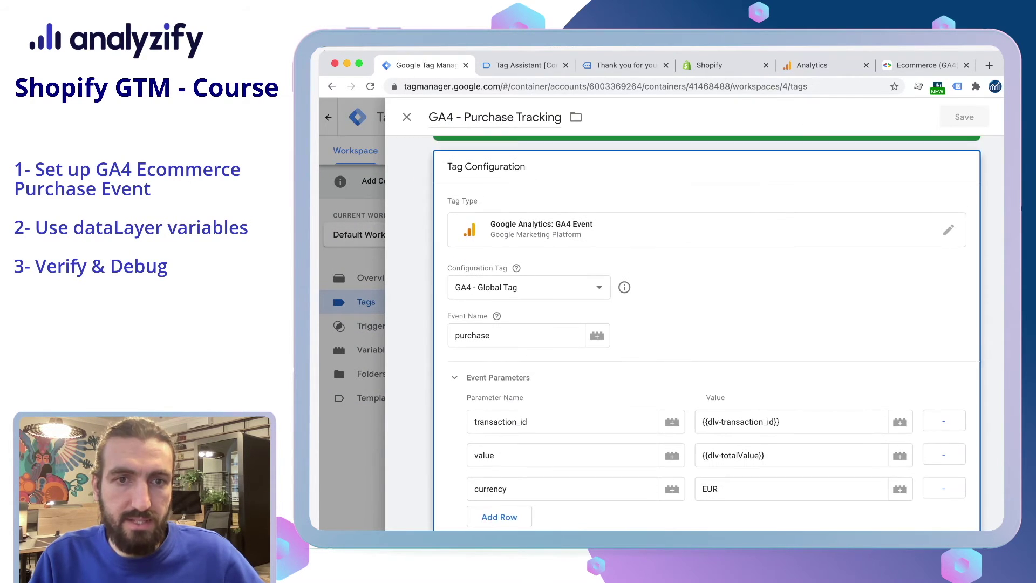
scroll(499, 350, "down", 3)
left_click(499, 353)
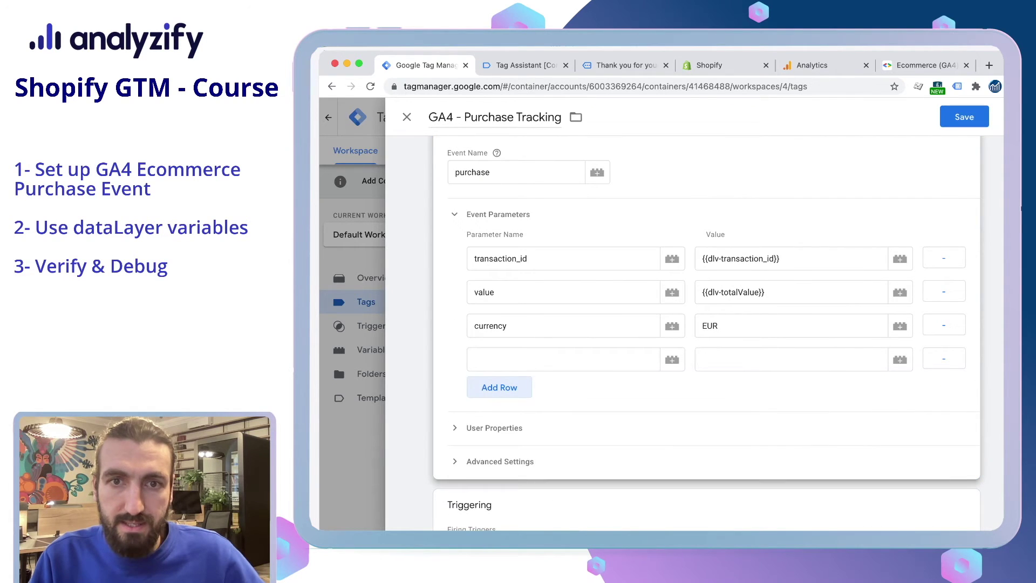
left_click(499, 387)
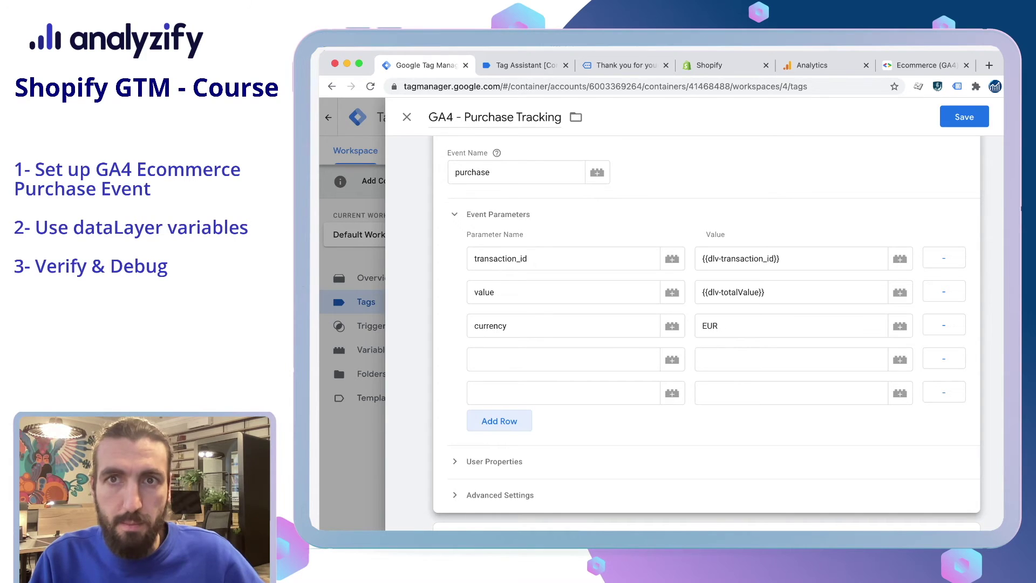
- Copy the shipping key from the GA4 purchase sample, then name the two new event parameters "shipping" and "tax"
left_click(923, 64)
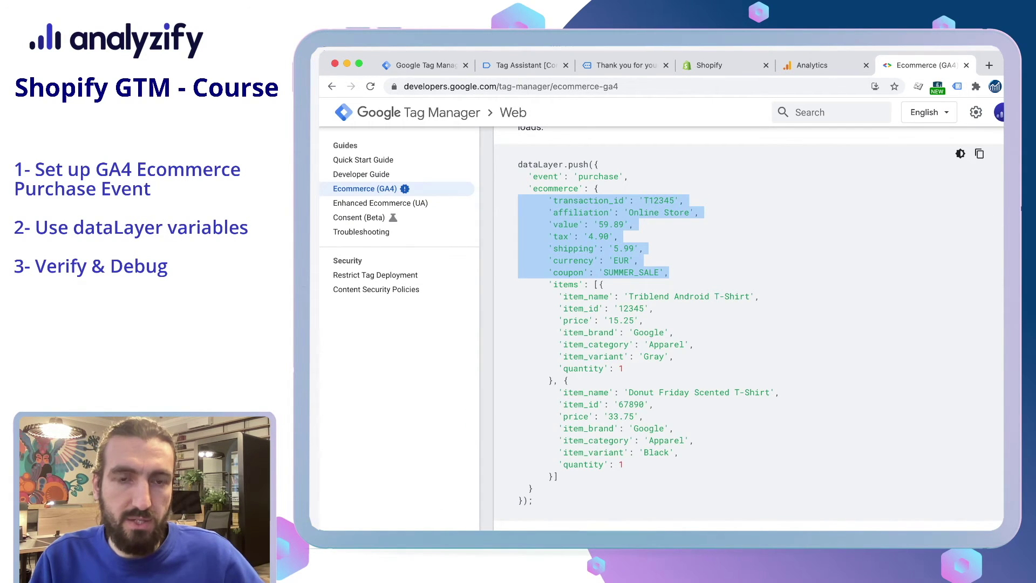
double_click(573, 248)
key("super+c")
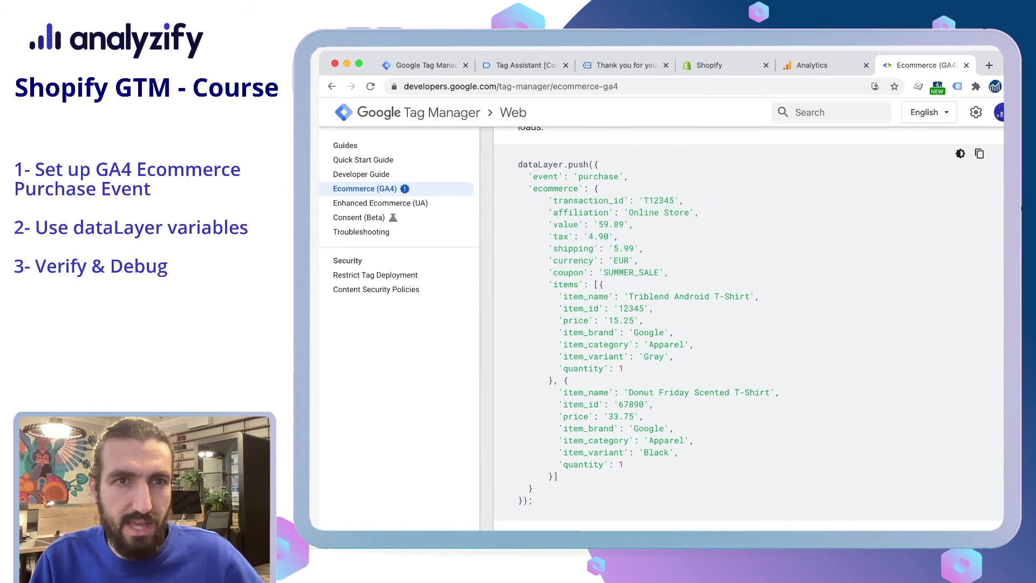
left_click(424, 65)
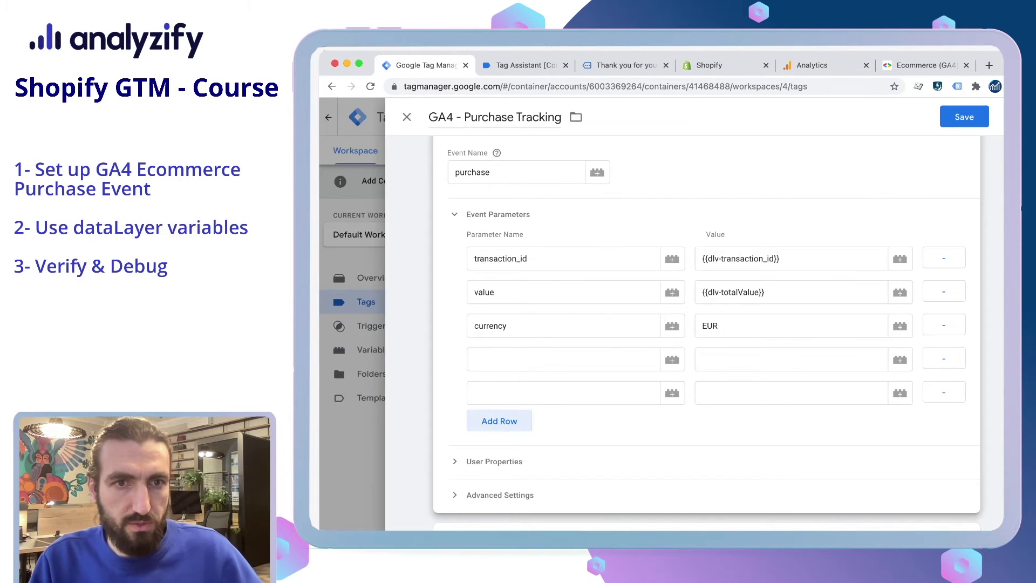
left_click(475, 359)
key("super+v")
left_click(475, 392)
type("tax")
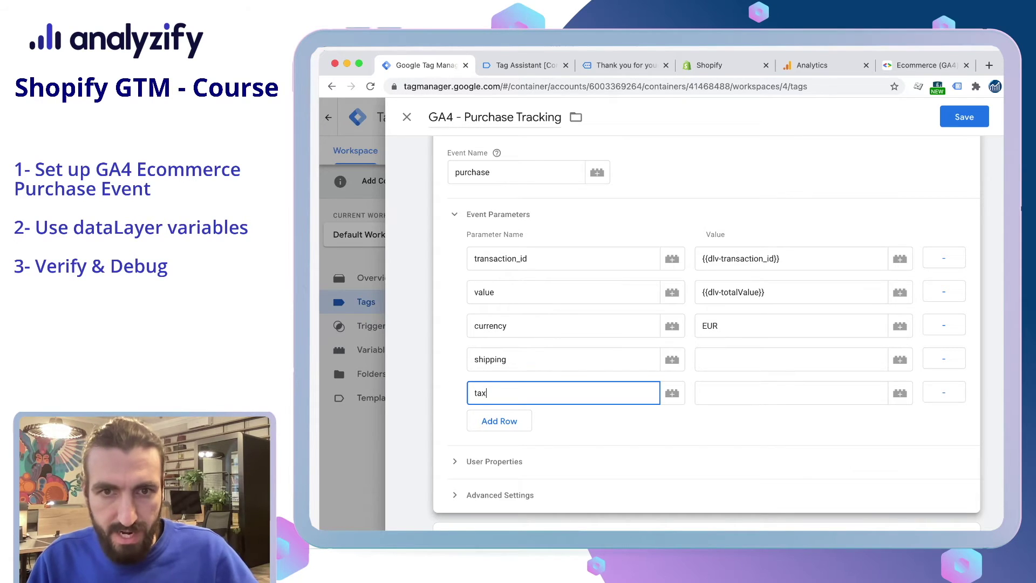
left_click(702, 358)
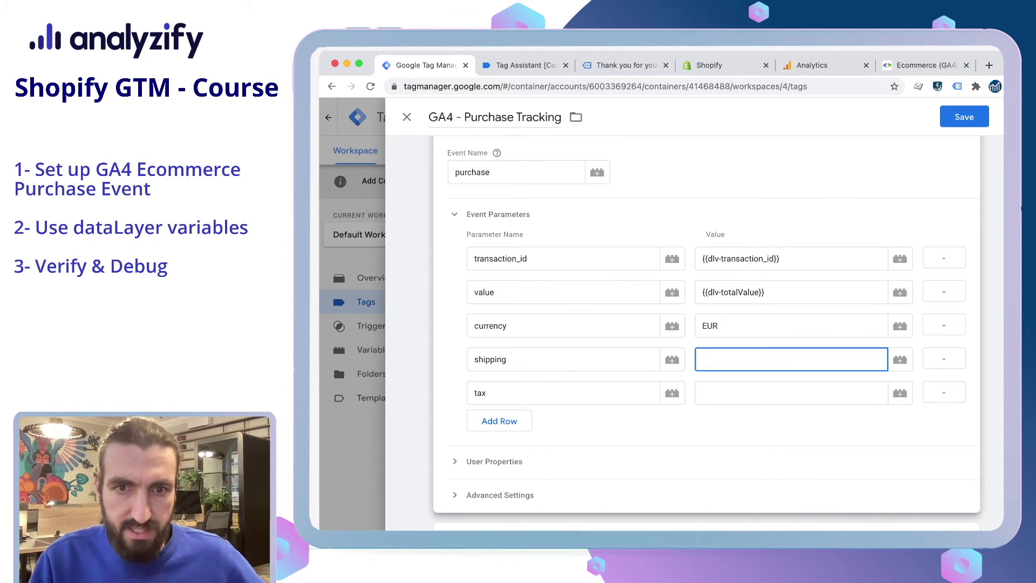
type("{{")
left_click(720, 485)
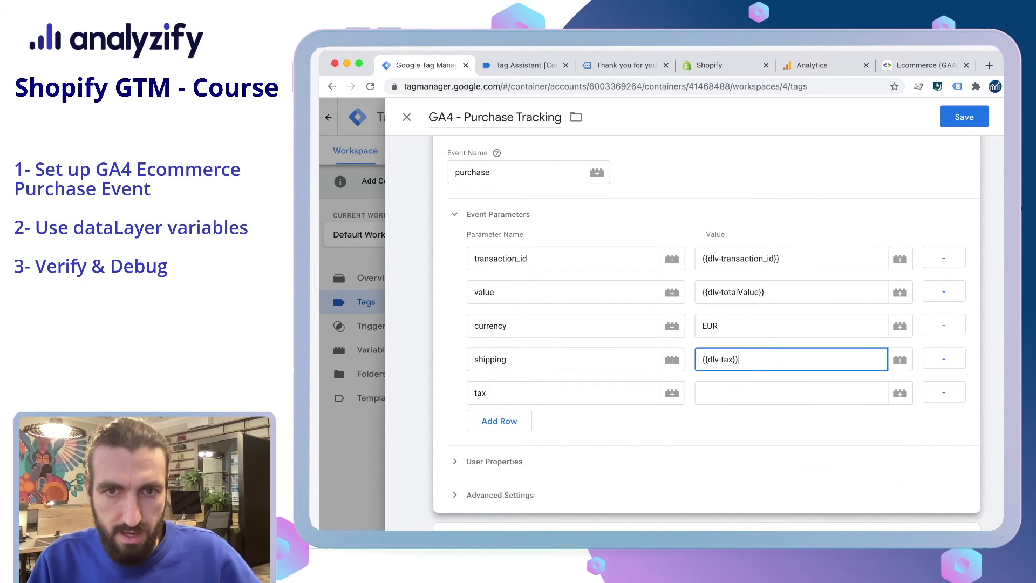
left_click(702, 393)
left_click(739, 359)
key("super+a")
key("BackSpace")
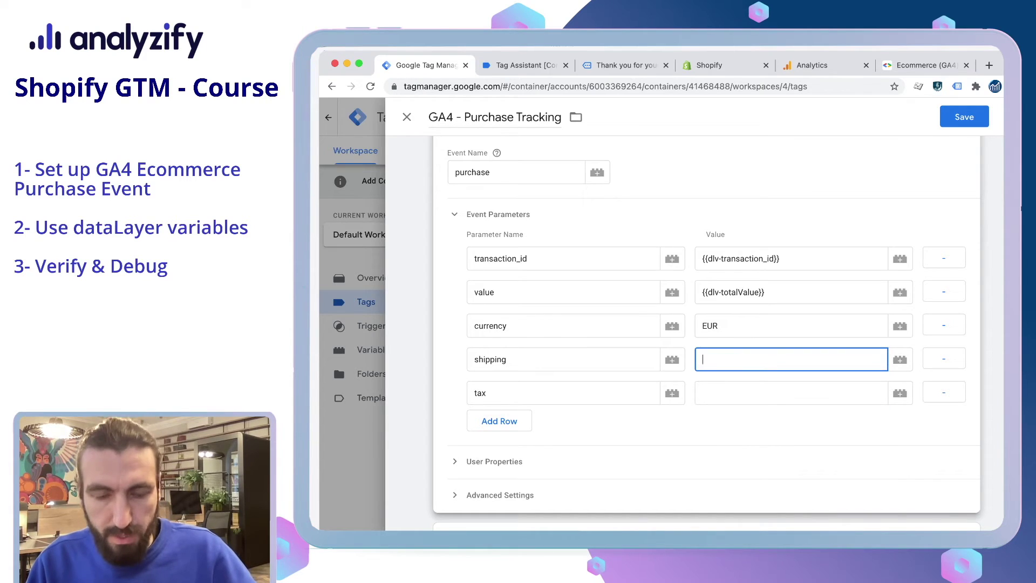
- Set the shipping parameter's value to {{dlv-shipping}} and the tax parameter's value to {{dlv-tax}}
type("{{")
key("Down")
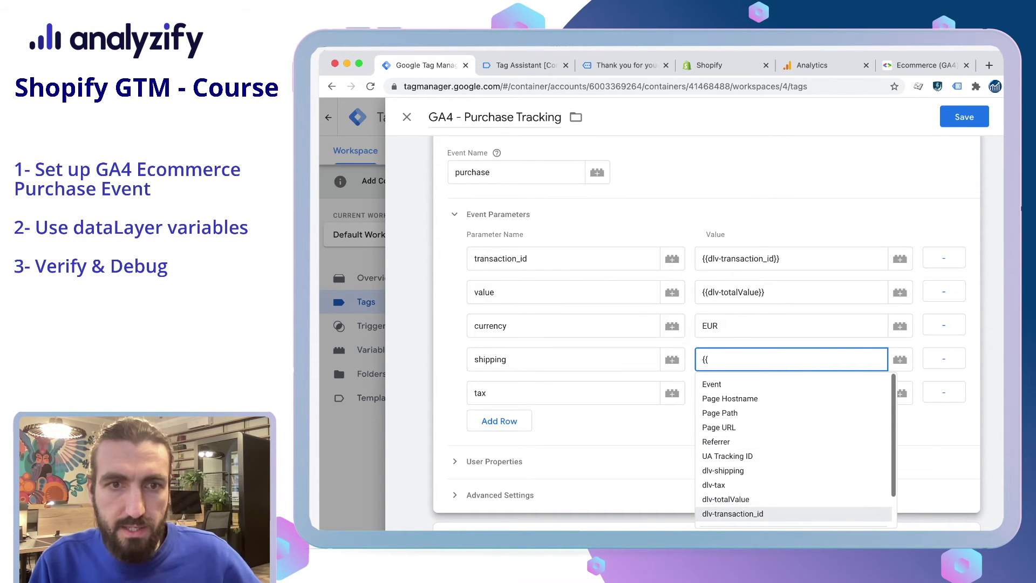
key("Up")
key("Up")
key("Up")
key("Return")
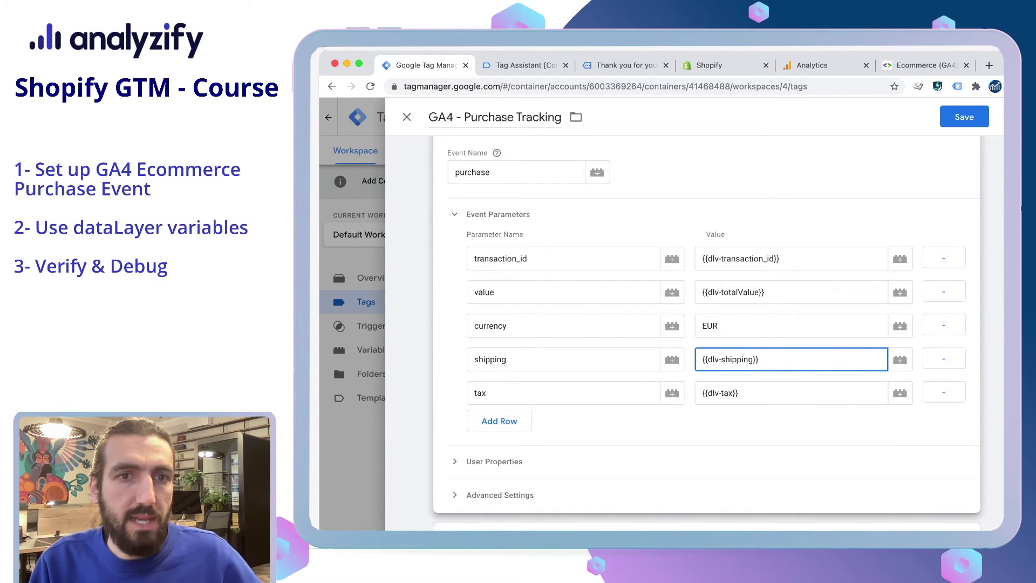
- Review the purchase tag's event parameters and firing trigger, and save the GA4 - Purchase Tracking tag
scroll(706, 335, "up", 5)
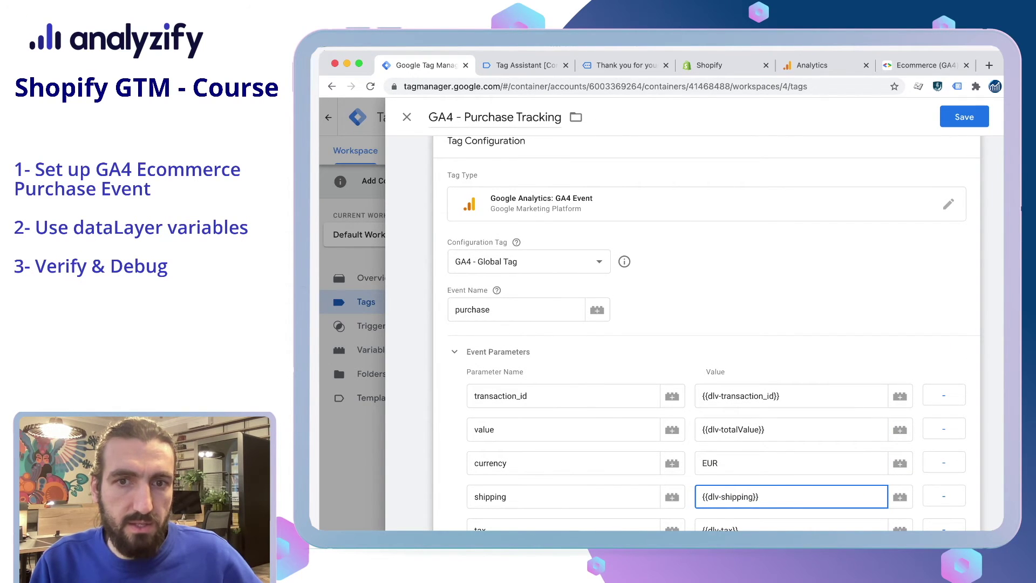
scroll(707, 335, "down", 3)
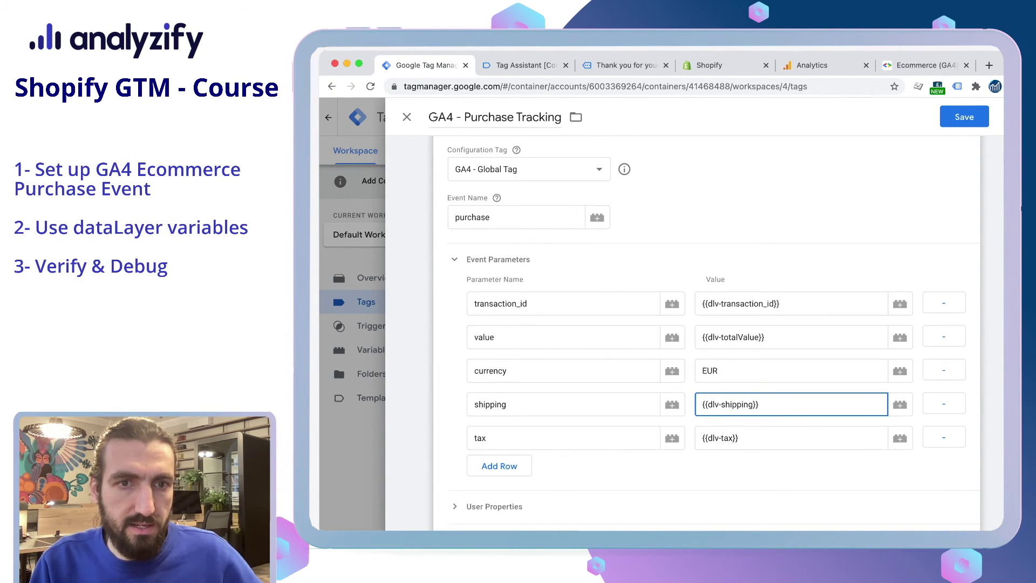
scroll(707, 335, "down", 5)
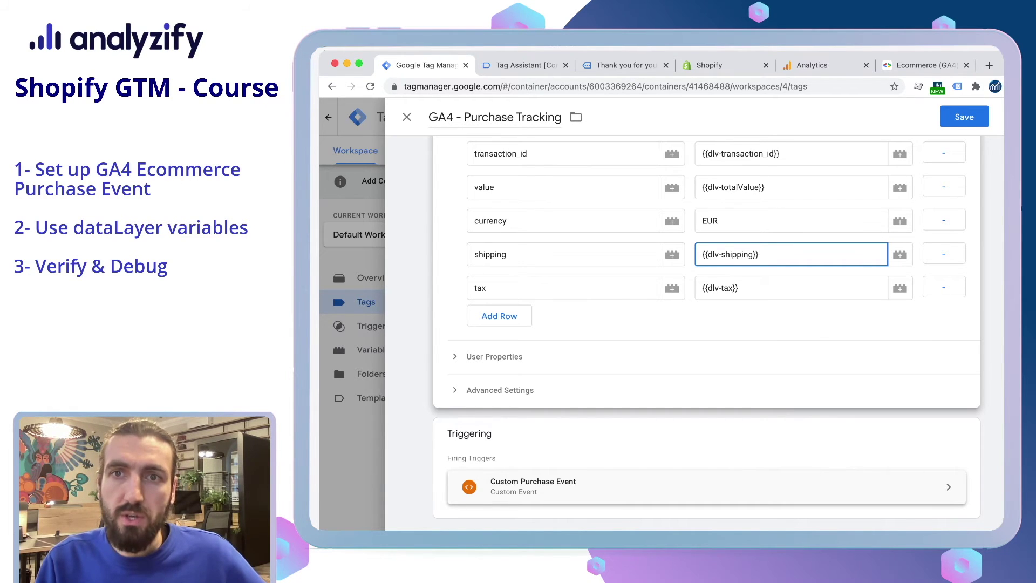
scroll(707, 324, "up", 6)
left_click(963, 116)
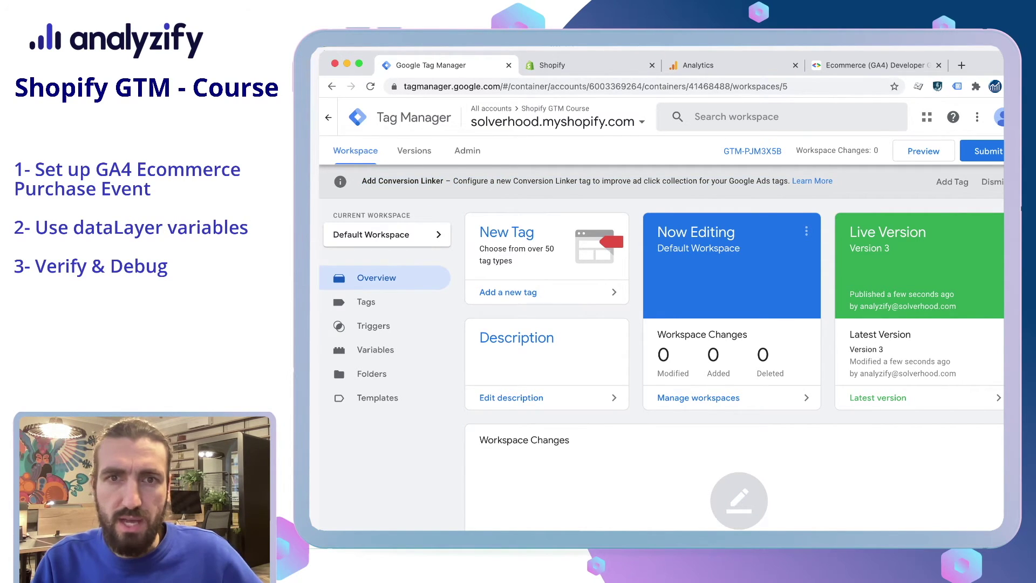
- Add the suggested Conversion Linker tag on All Pages, name it "G Ads - Conversion Linker", and save it
left_click(951, 181)
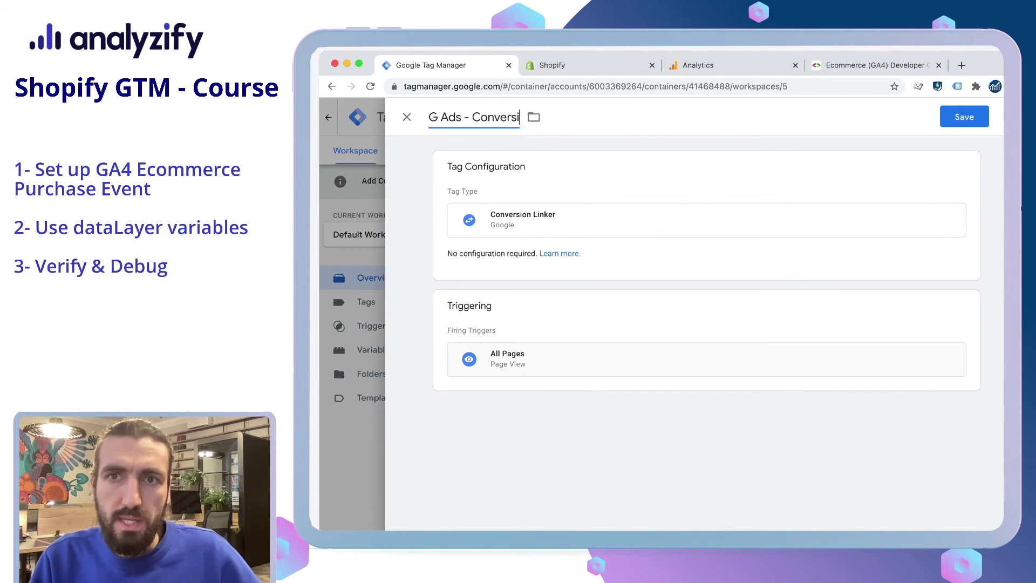
type("on Linker")
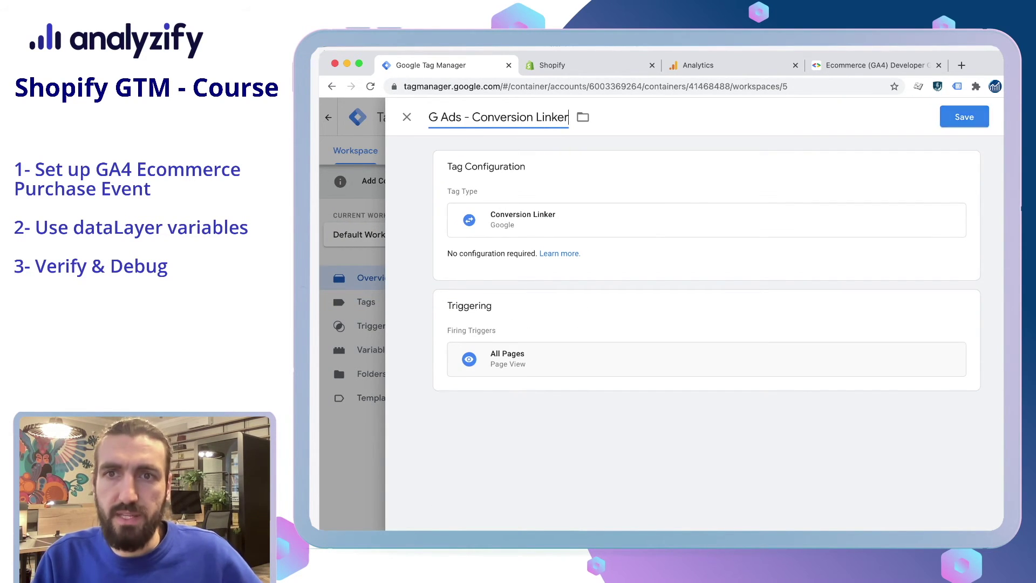
left_click(964, 117)
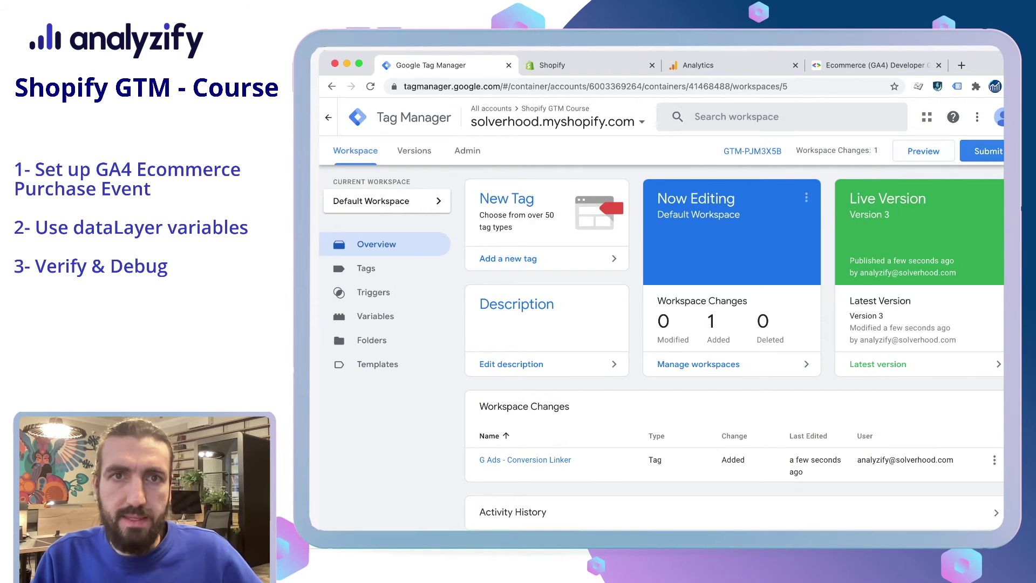
left_click(922, 151)
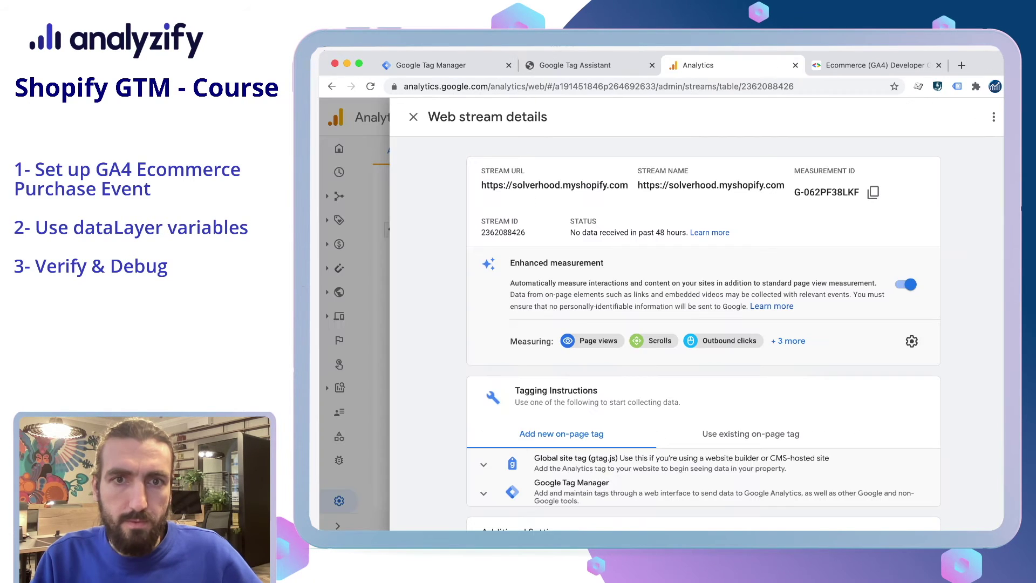
left_click(588, 64)
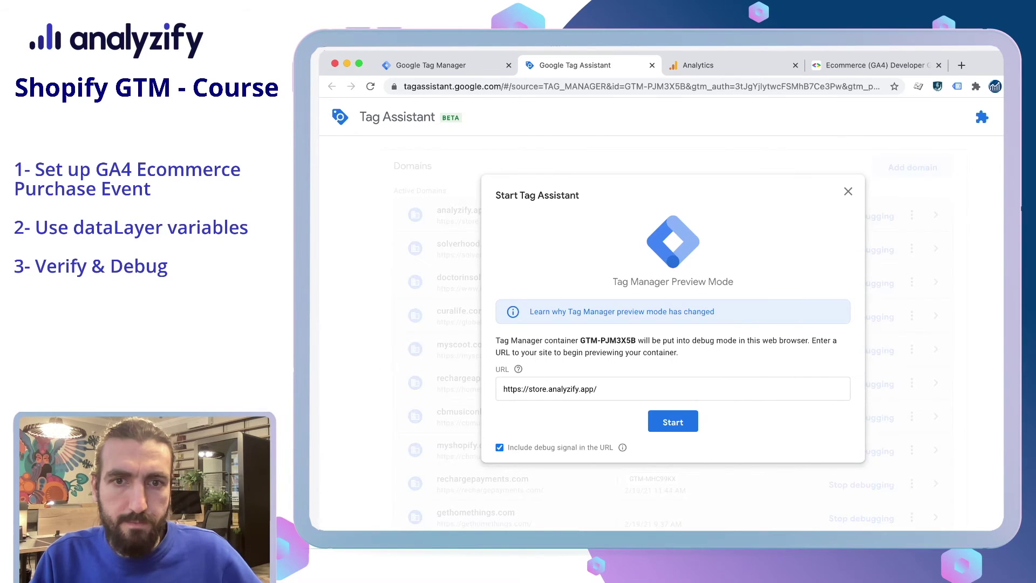
triple_click(549, 388)
left_click(672, 421)
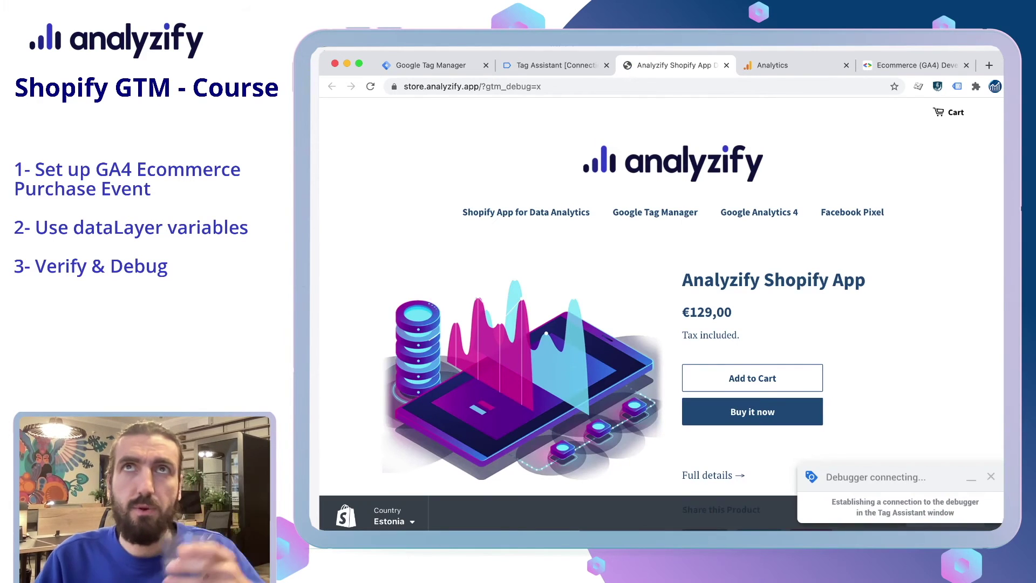
- Place a test order for the Analyzify Shopify App, using test contact and billing details and Bank Deposit payment
scroll(661, 296, "down", 3)
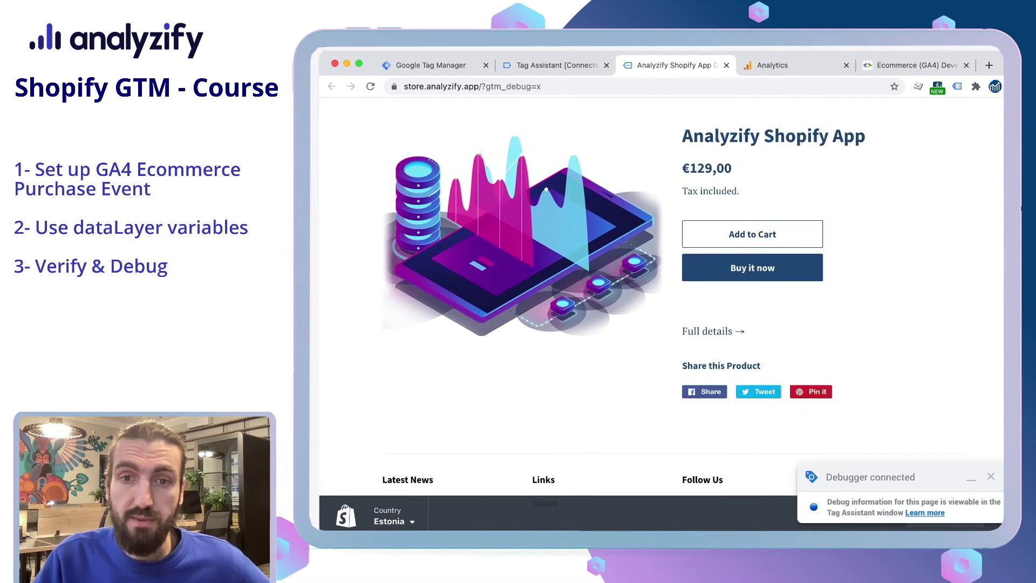
scroll(661, 297, "up", 1)
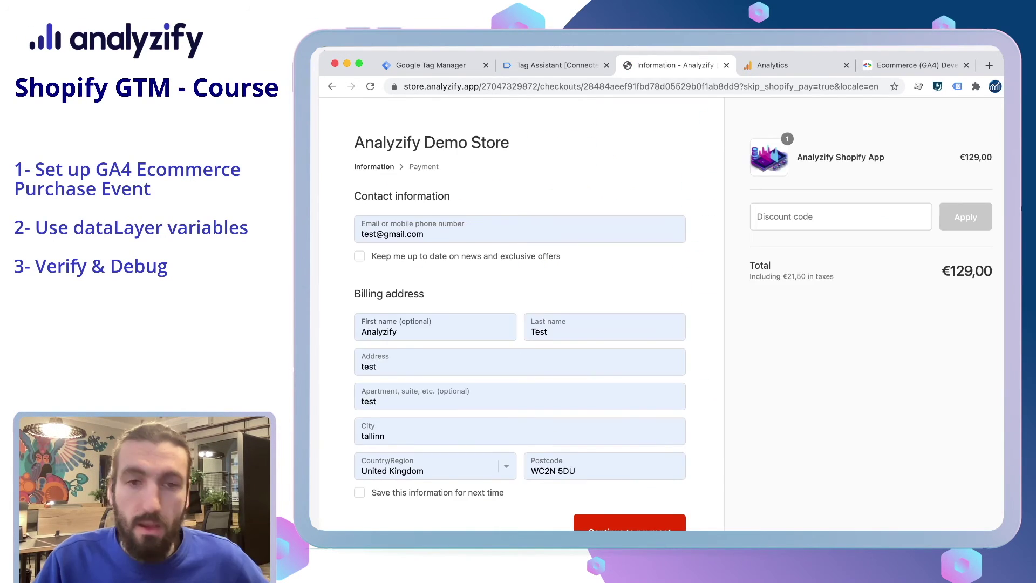
scroll(672, 297, "down", 1)
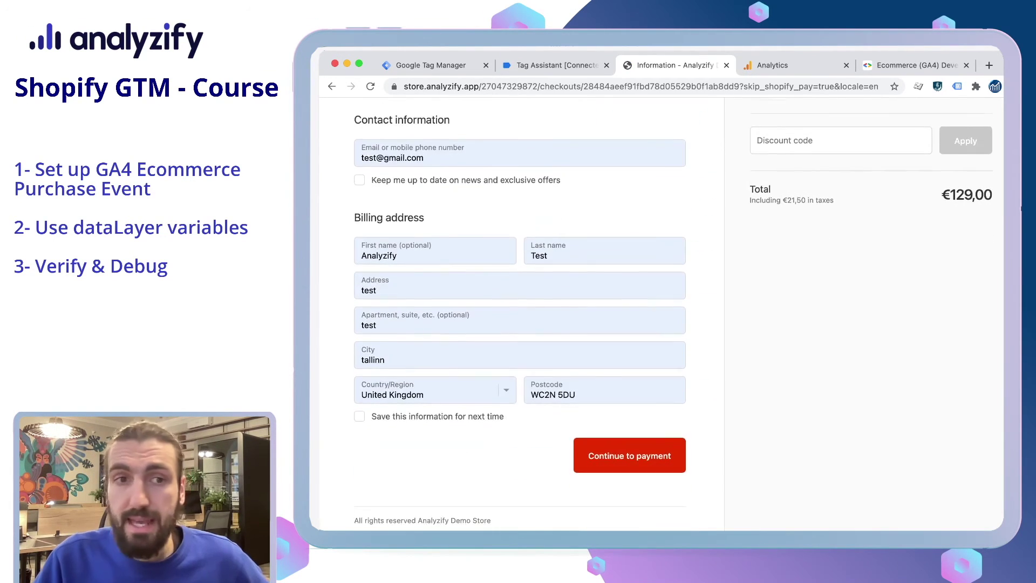
key("Return")
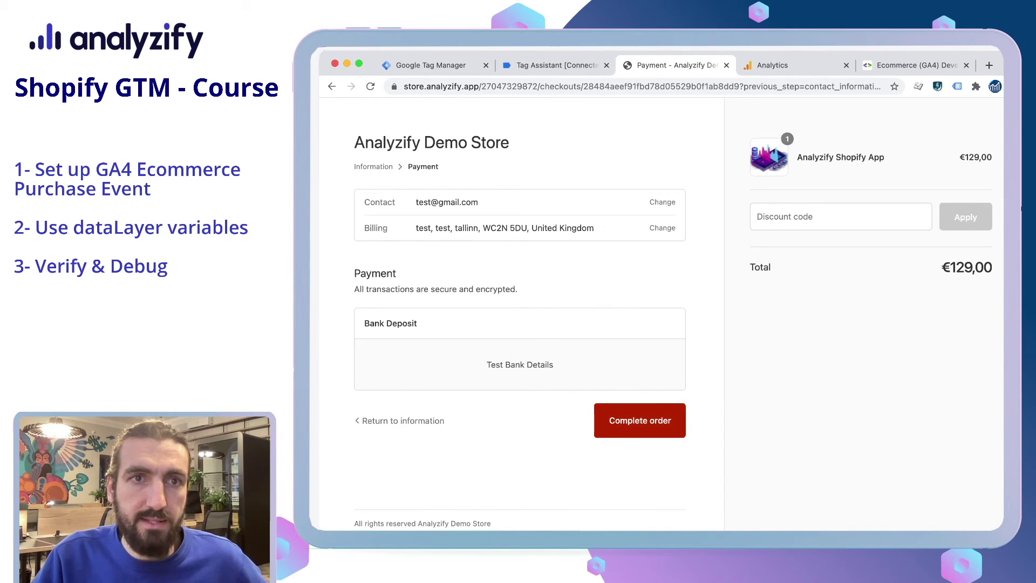
left_click(554, 65)
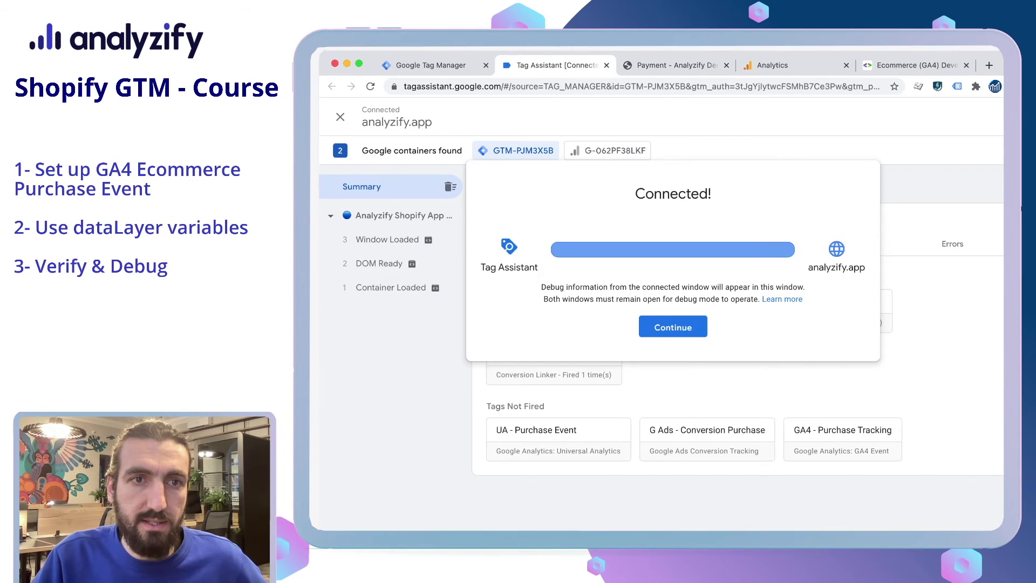
key("ctrl+Tab")
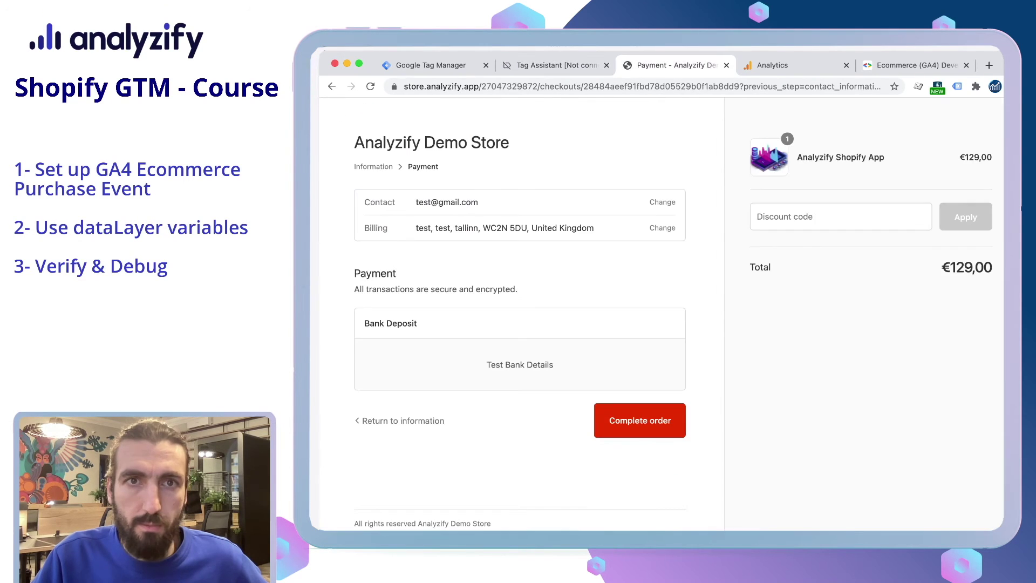
left_click(640, 421)
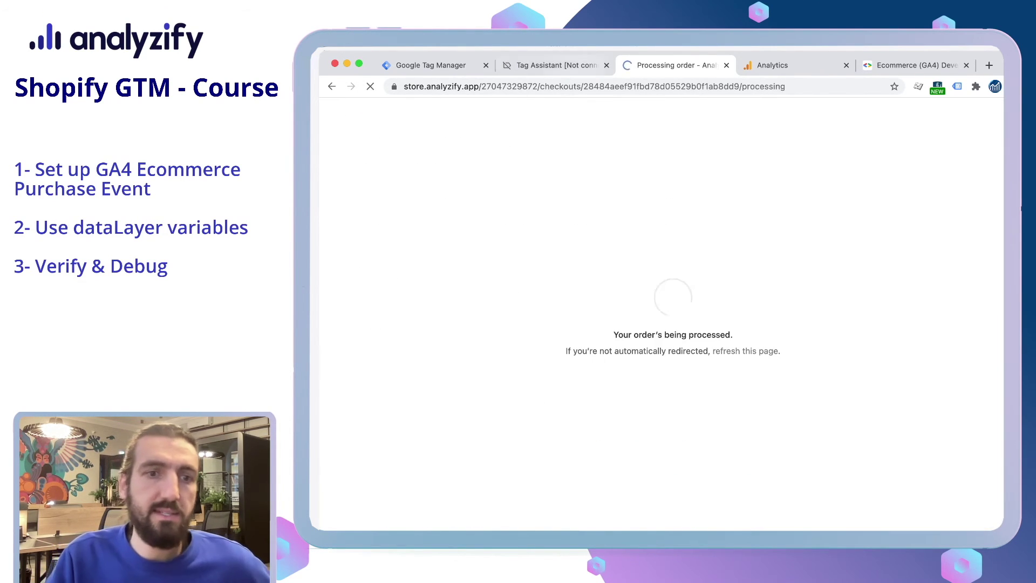
- In Tag Assistant, inspect the GA4 - Purchase Tracking tag under the analyzify_purchase event, checking its currency, shipping and tax parameters
key("ctrl+shift+Tab")
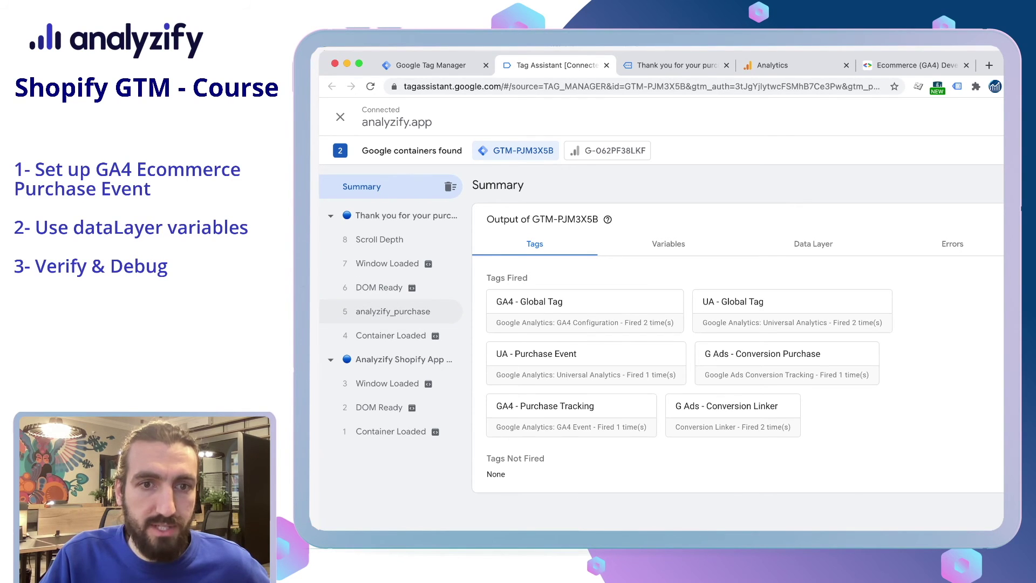
left_click(393, 312)
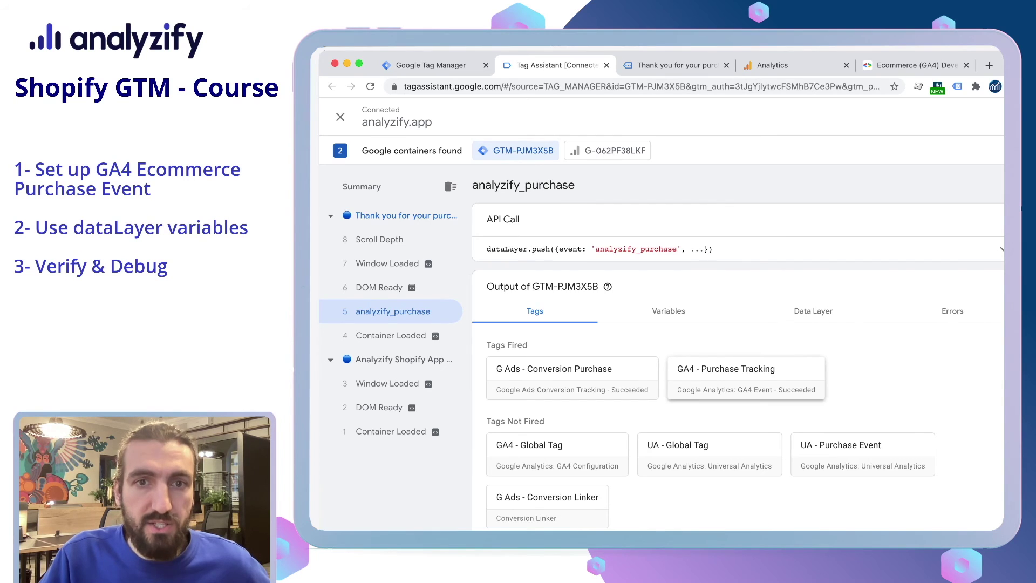
left_click(746, 377)
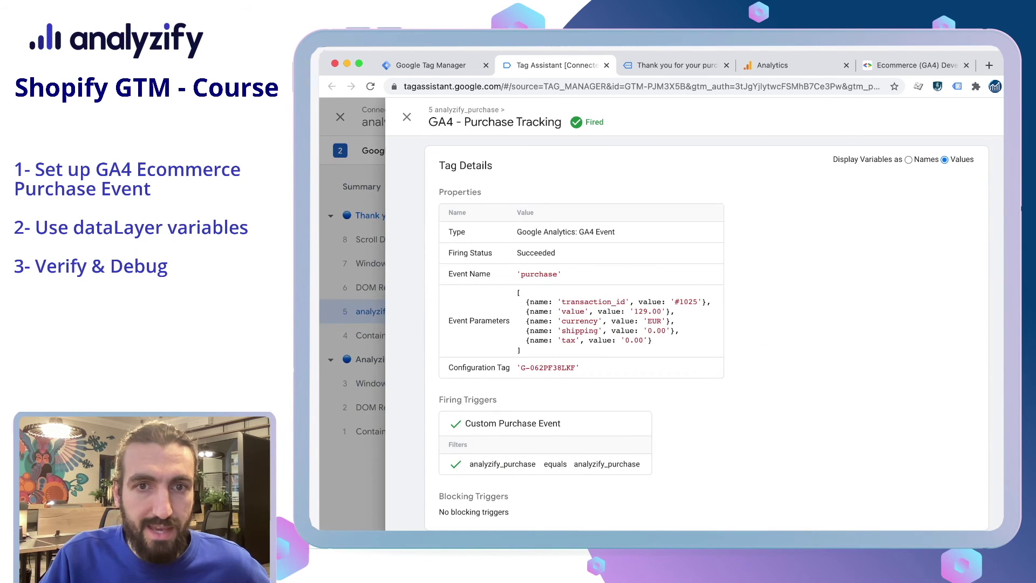
triple_click(650, 311)
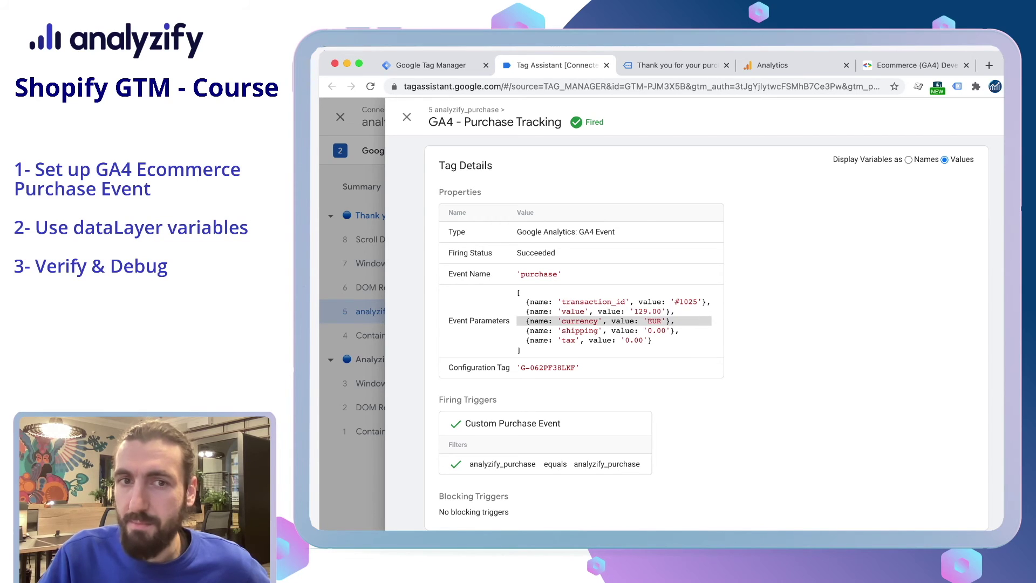
left_click(572, 339)
double_click(568, 340)
double_click(579, 331)
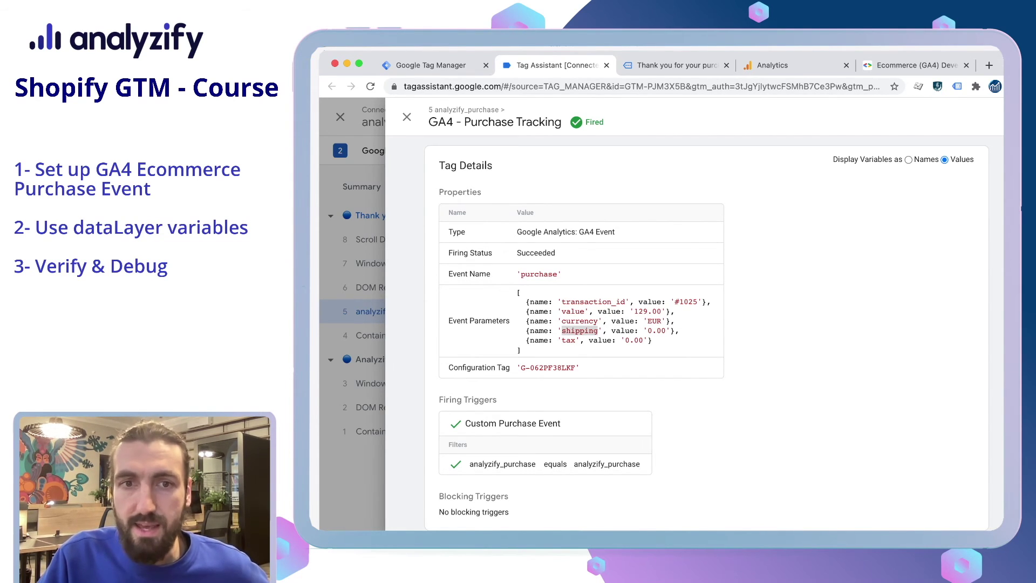
left_click(654, 330)
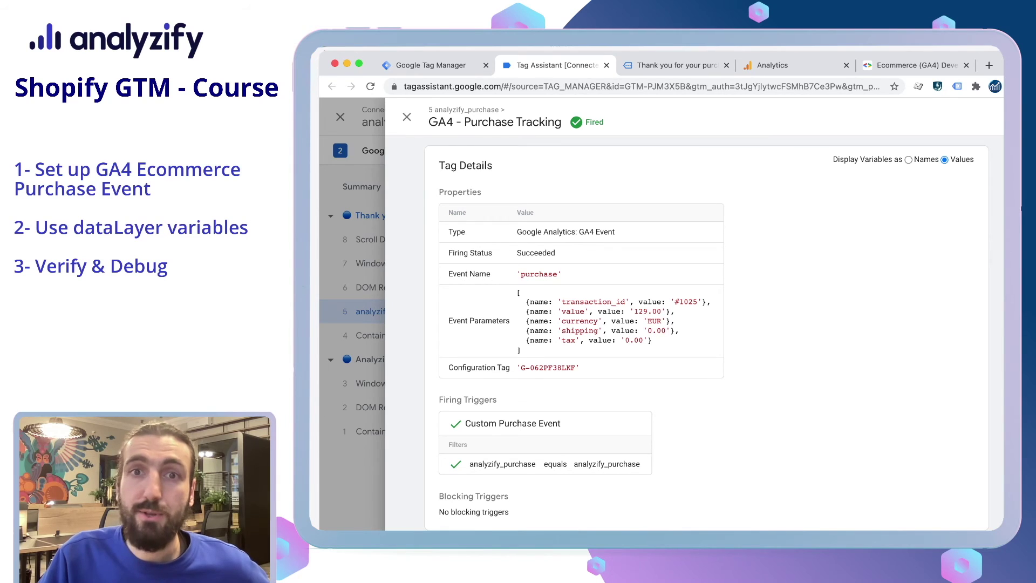
- Switch to Google Analytics, leave the web stream details, and check the Realtime overview's audience card for purchasers
left_click(782, 65)
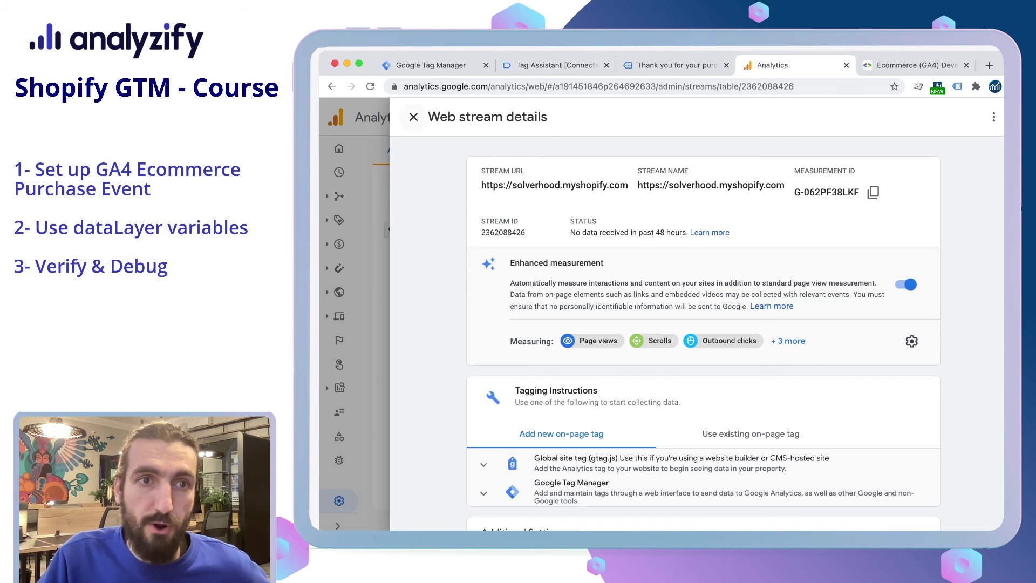
left_click(413, 116)
left_click(339, 172)
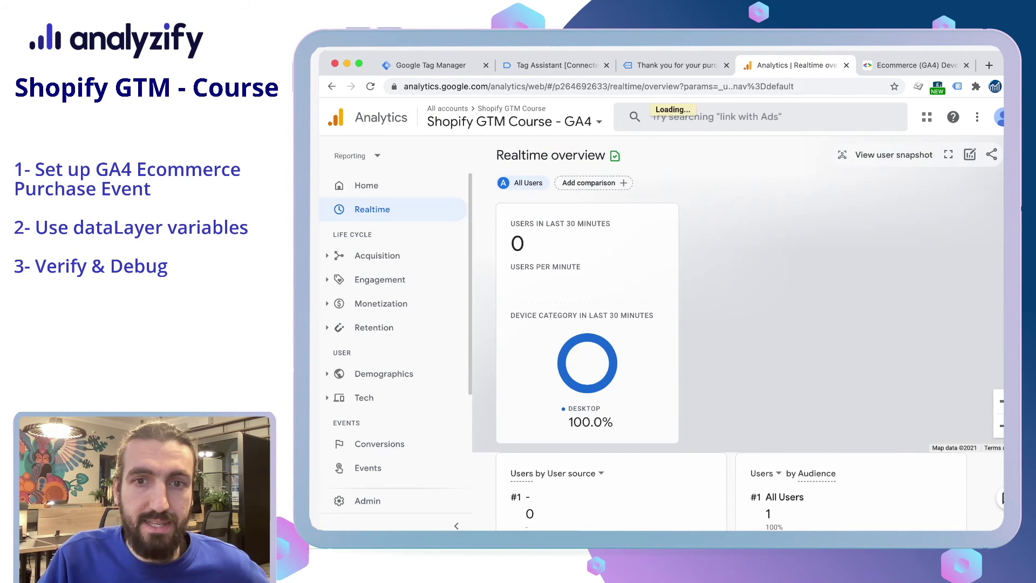
scroll(738, 333, "down", 5)
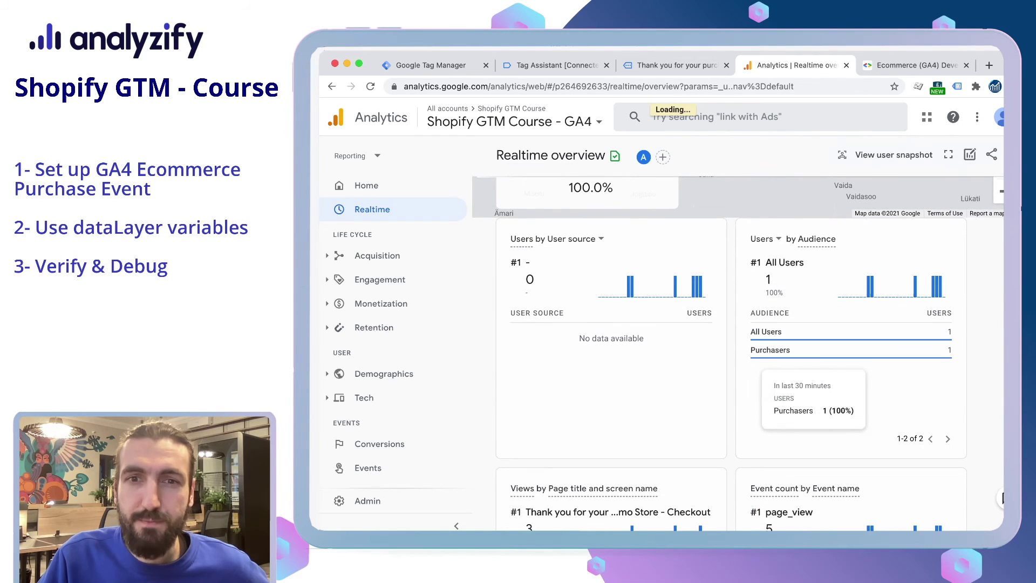
double_click(769, 349)
scroll(738, 334, "down", 1)
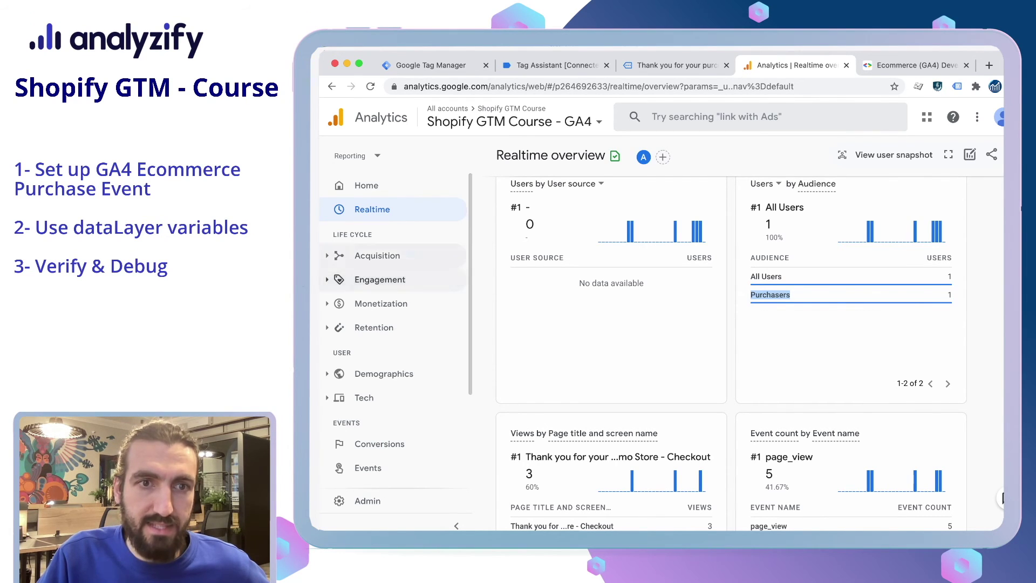
- Open the Engagement Events report and examine its event charts and table
left_click(380, 279)
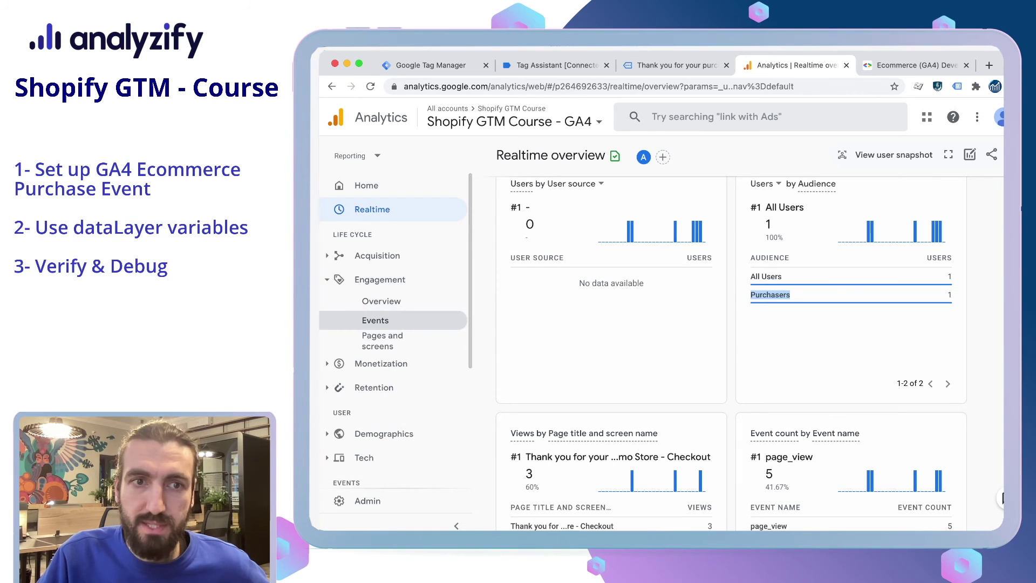
left_click(375, 320)
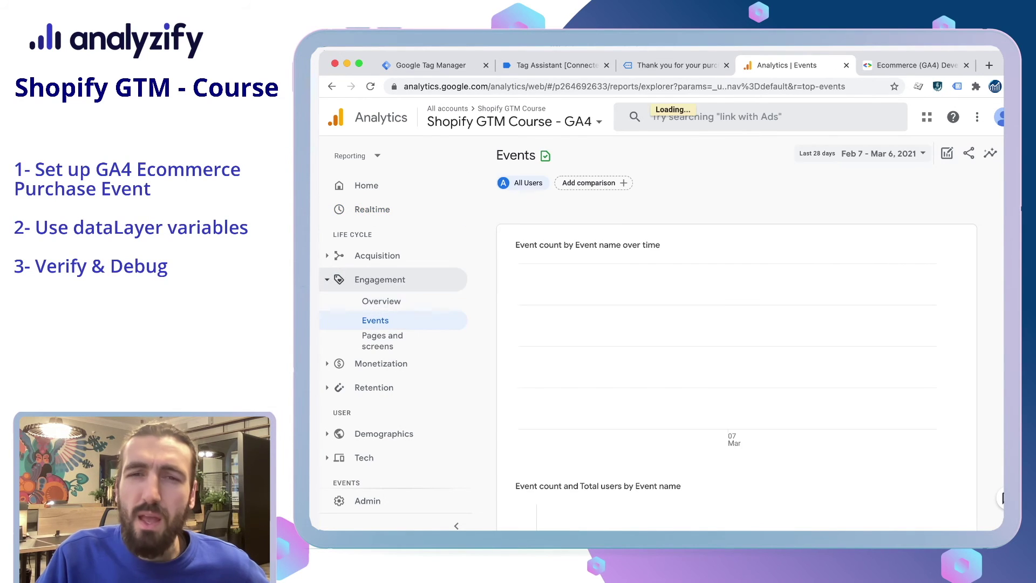
scroll(736, 351, "down", 6)
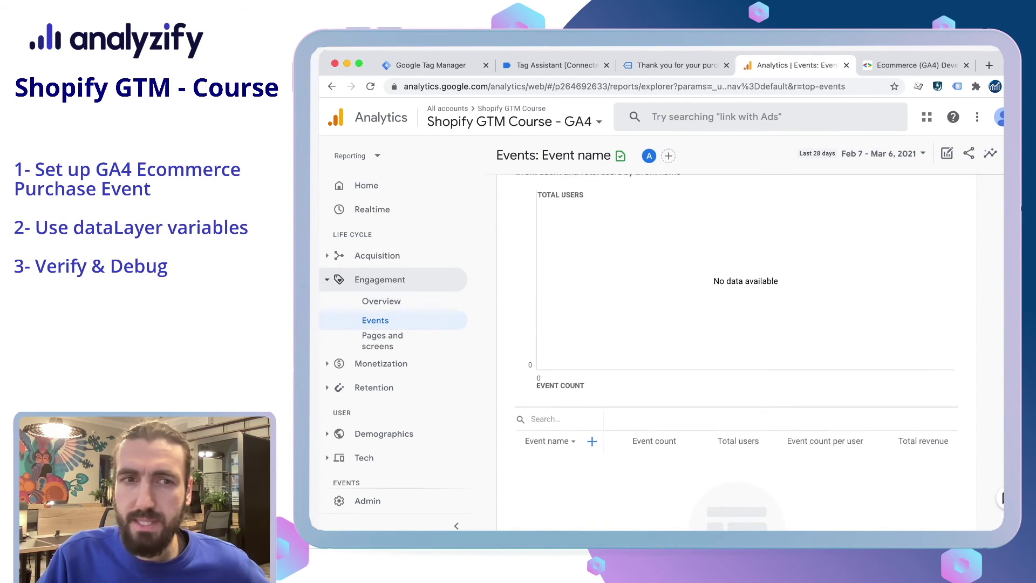
scroll(736, 351, "up", 5)
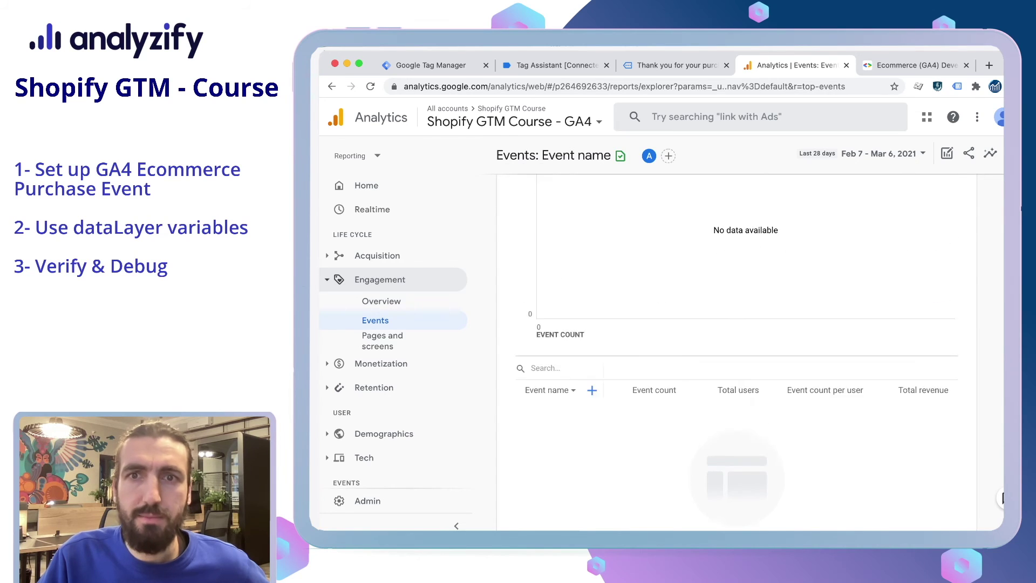
scroll(737, 350, "up", 3)
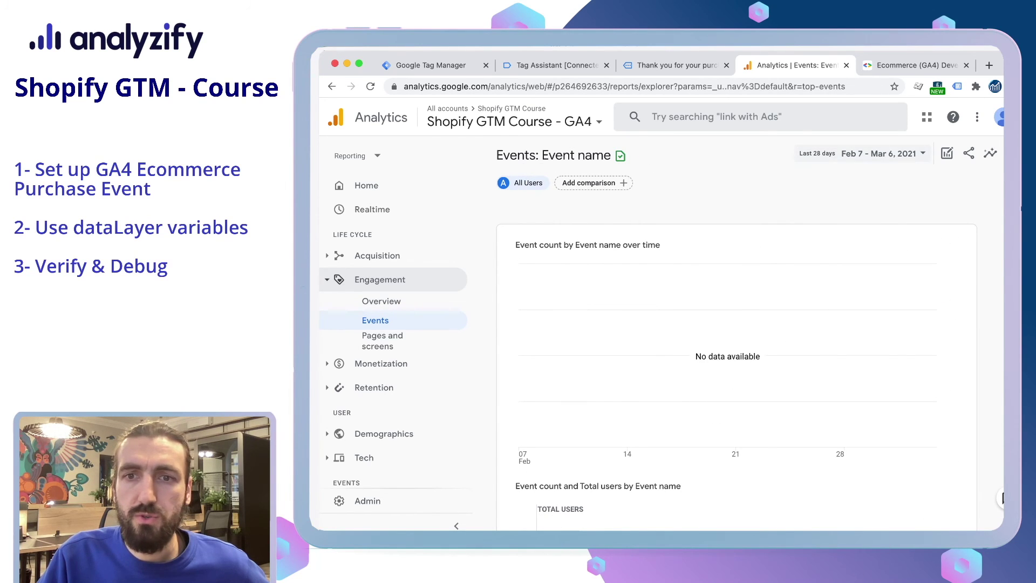
- Set the Events report's date range to Mar 6, 2021 only and check it for event data
left_click(869, 153)
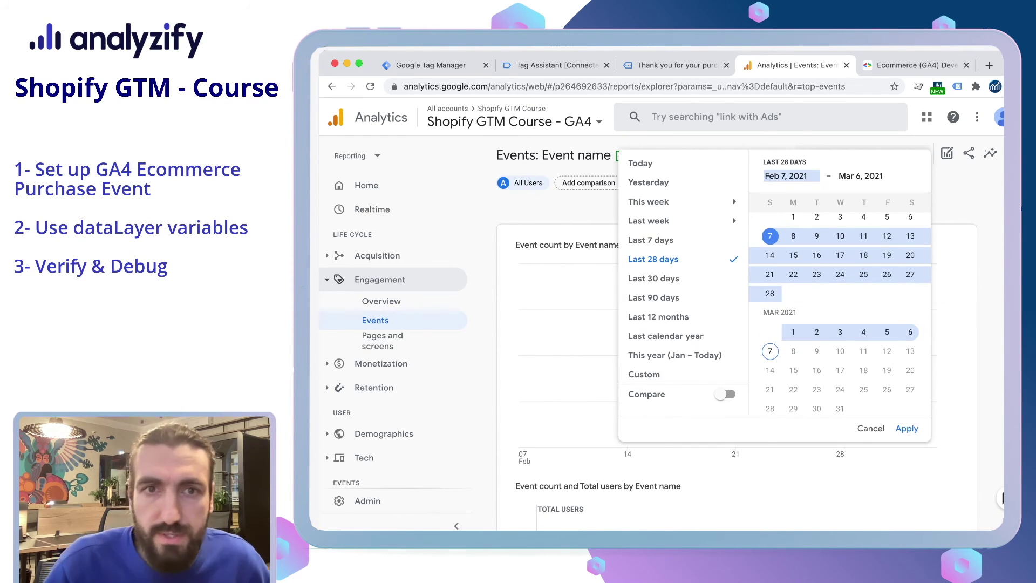
left_click(909, 332)
left_click(906, 428)
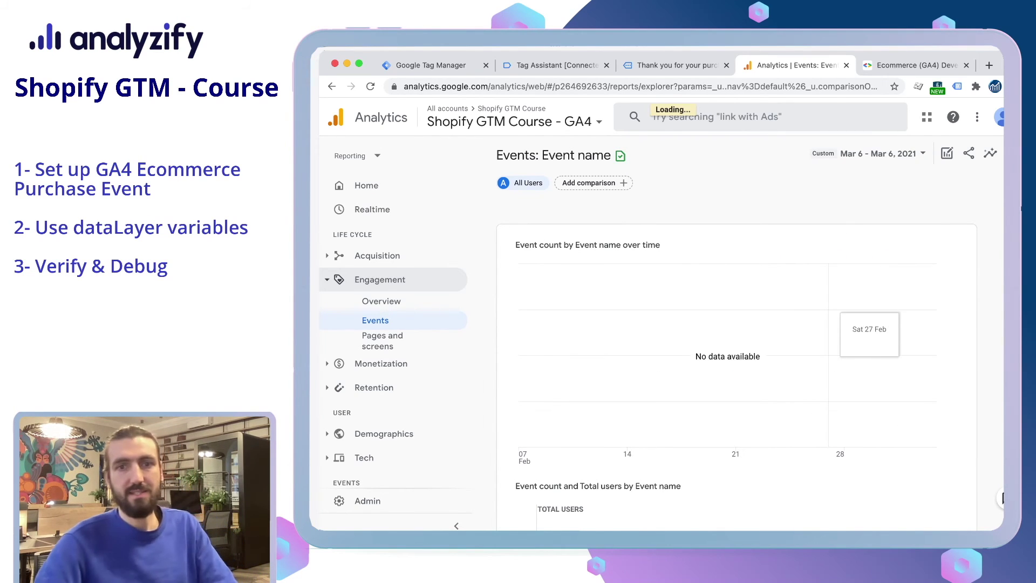
scroll(737, 351, "down", 10)
scroll(736, 351, "up", 8)
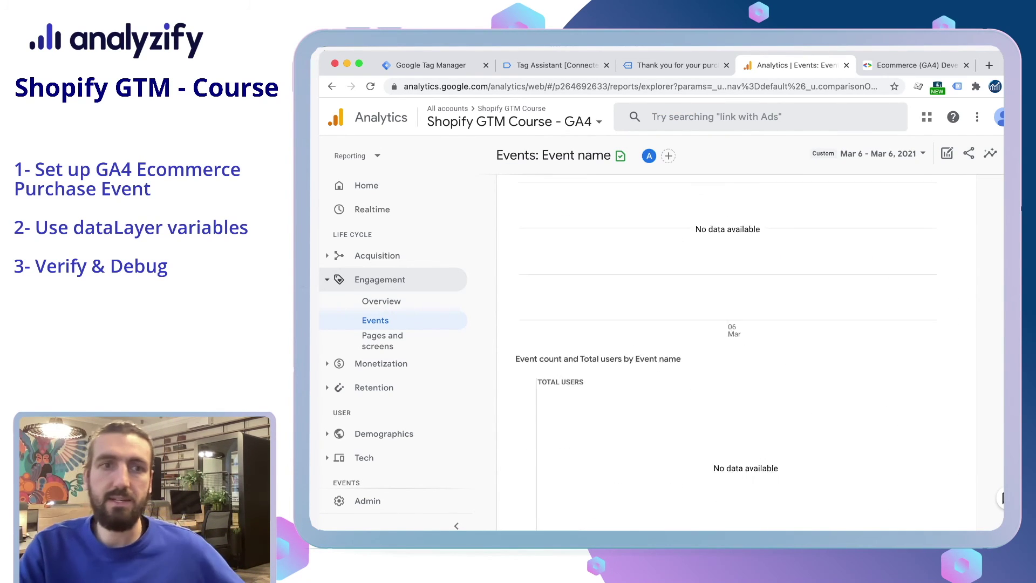
scroll(901, 335, "up", 3)
- Return to the Realtime overview and examine the purchase event's parameter keys, including shipping, tax, transaction_id and value
left_click(372, 210)
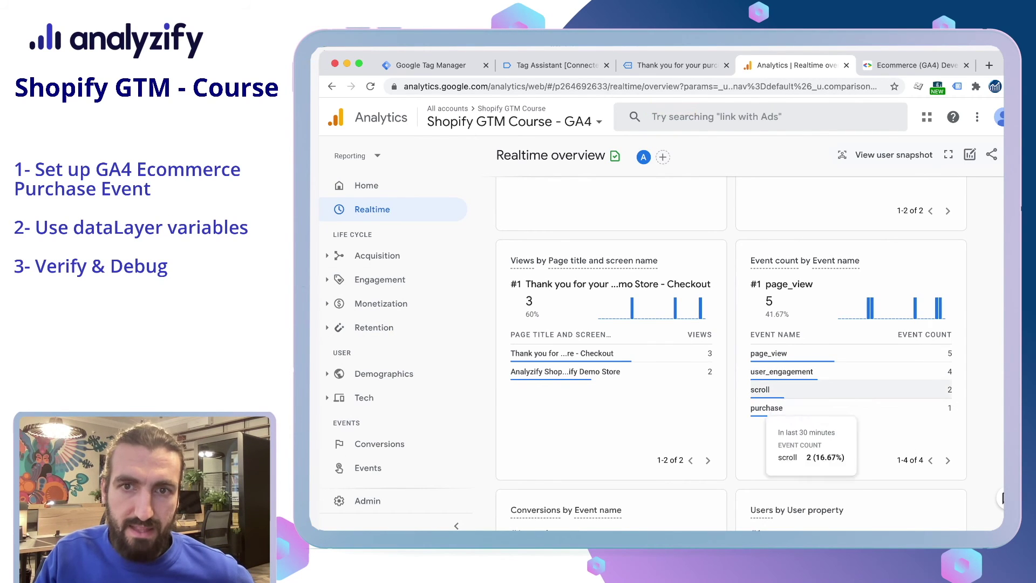
left_click(766, 408)
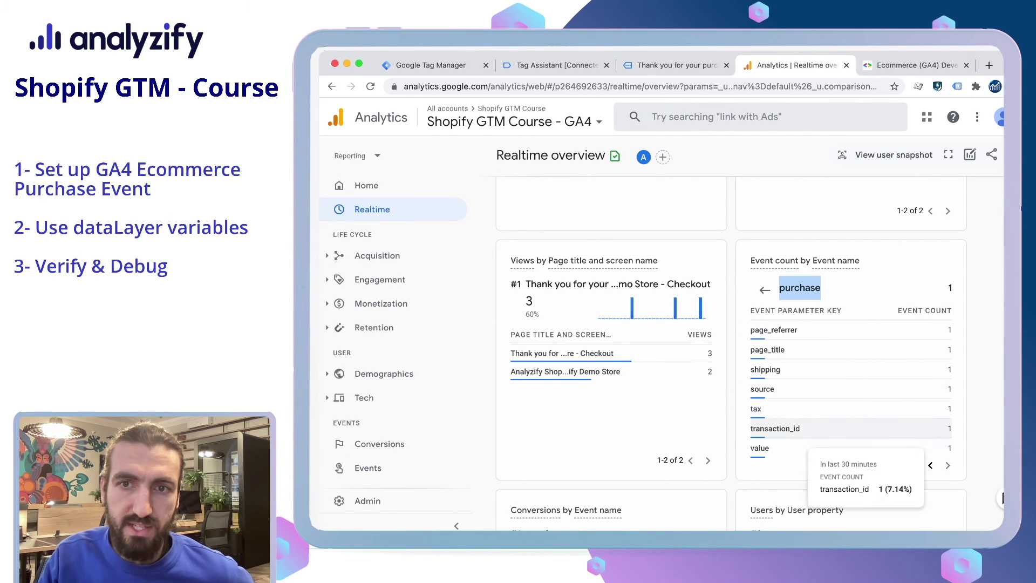
mouse_move(855, 411)
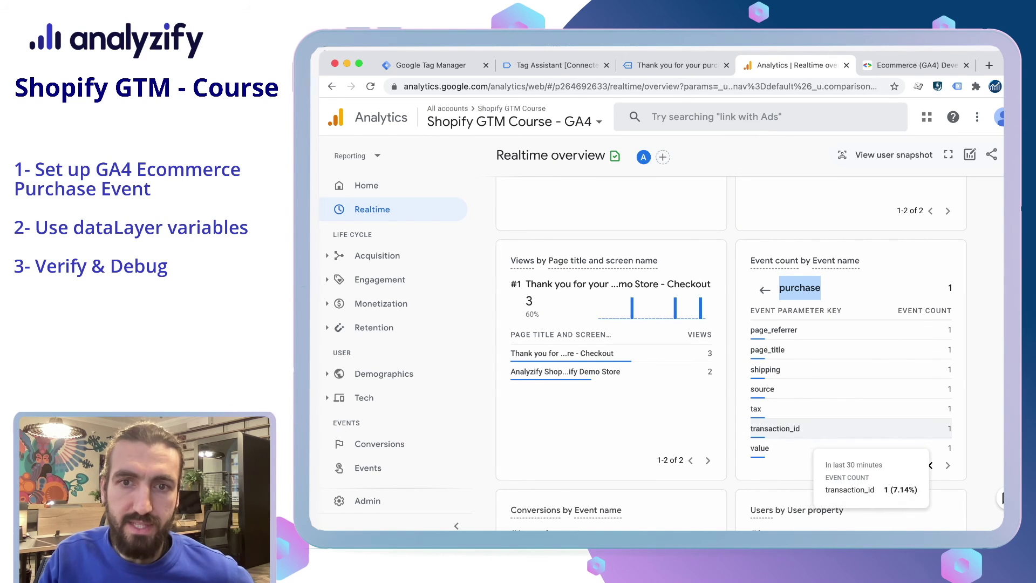
mouse_move(887, 448)
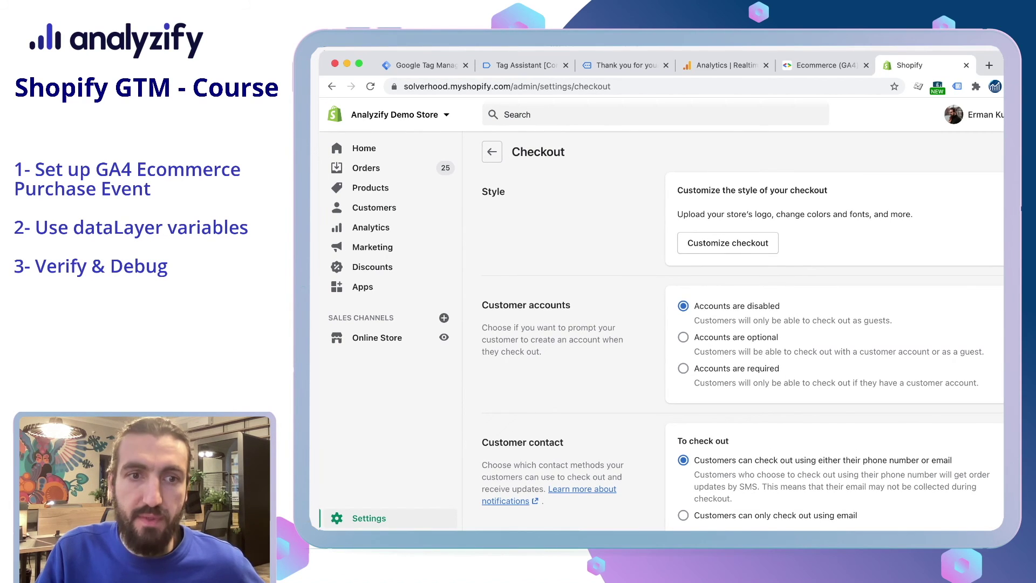
- Open the Shopify Checkout settings and highlight the purchase dataLayer code, from {% if first_time_accessed %} to {% endif %}, in the additional scripts
scroll(742, 307, "down", 5)
key("super+bracketleft")
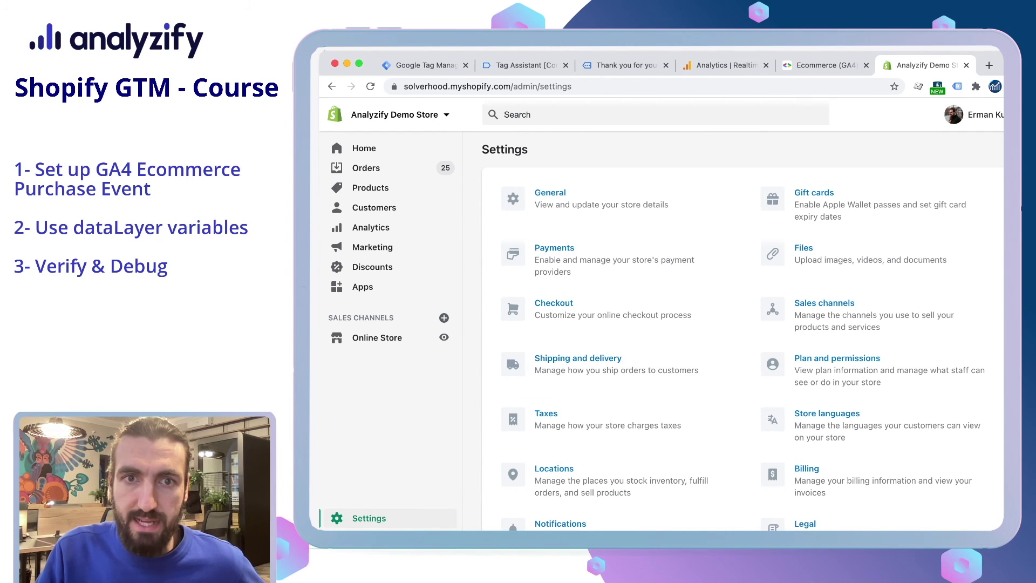
left_click(553, 303)
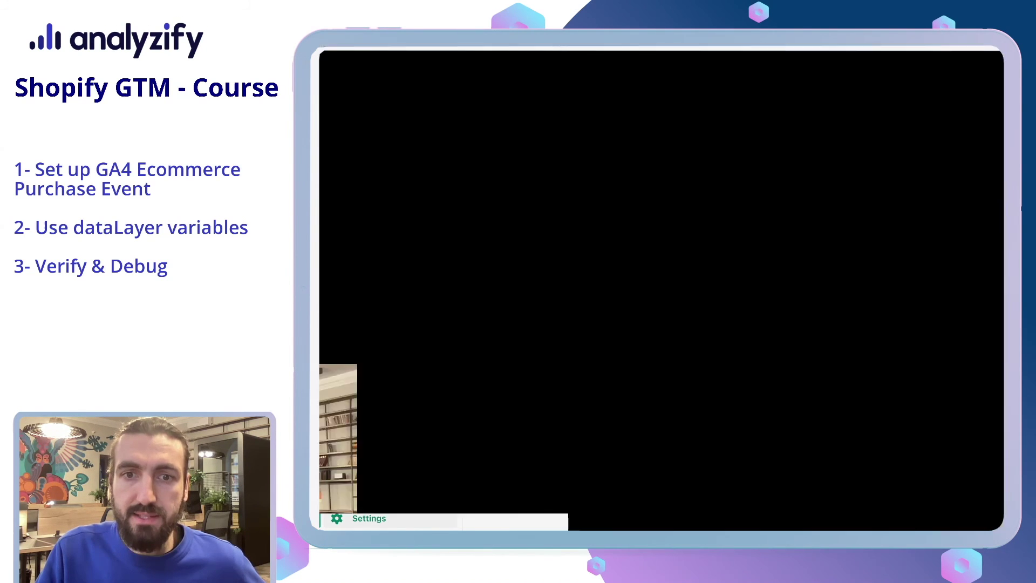
scroll(742, 330, "down", 20)
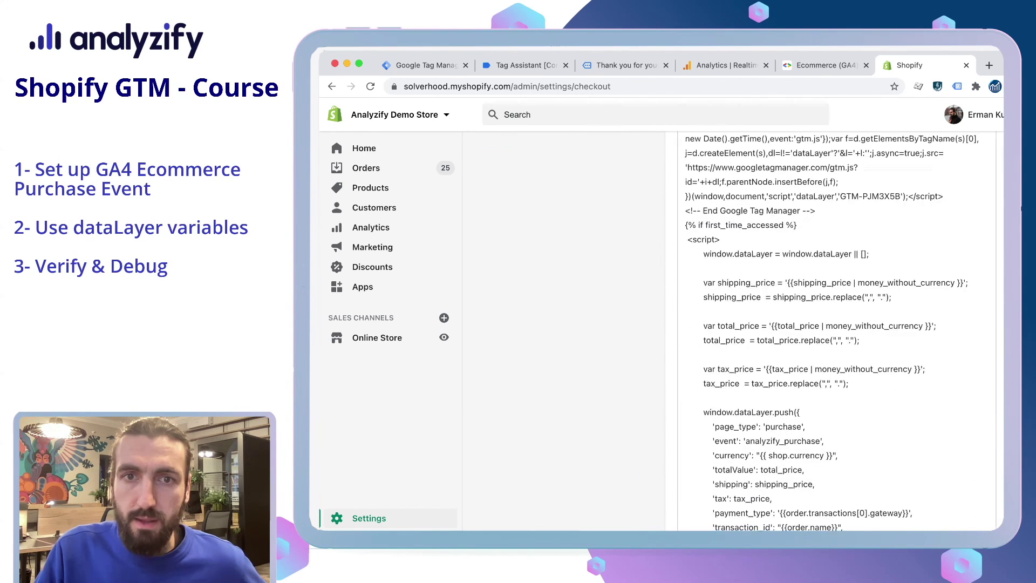
left_click_drag(685, 277, 809, 528)
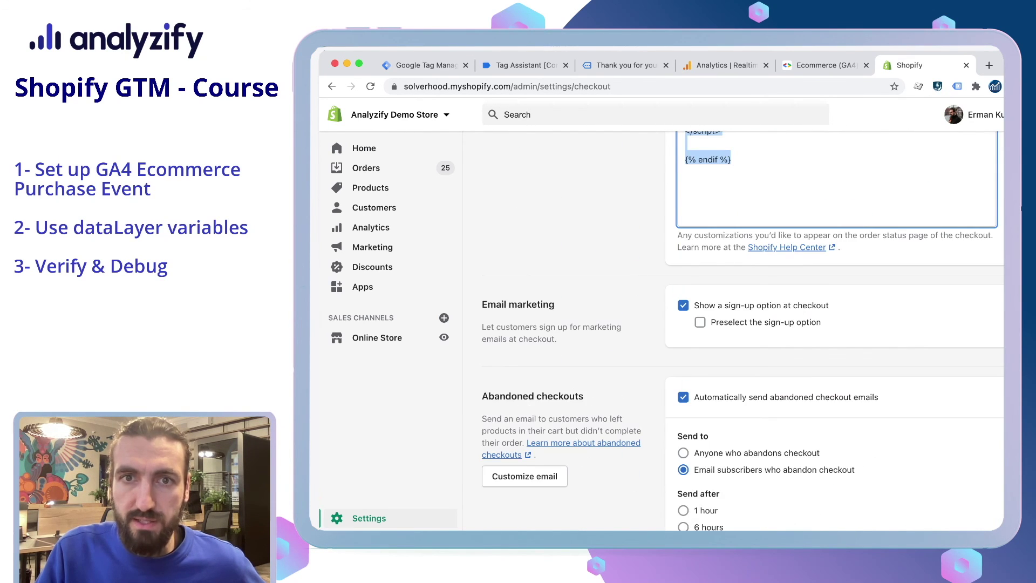
scroll(836, 323, "up", 10)
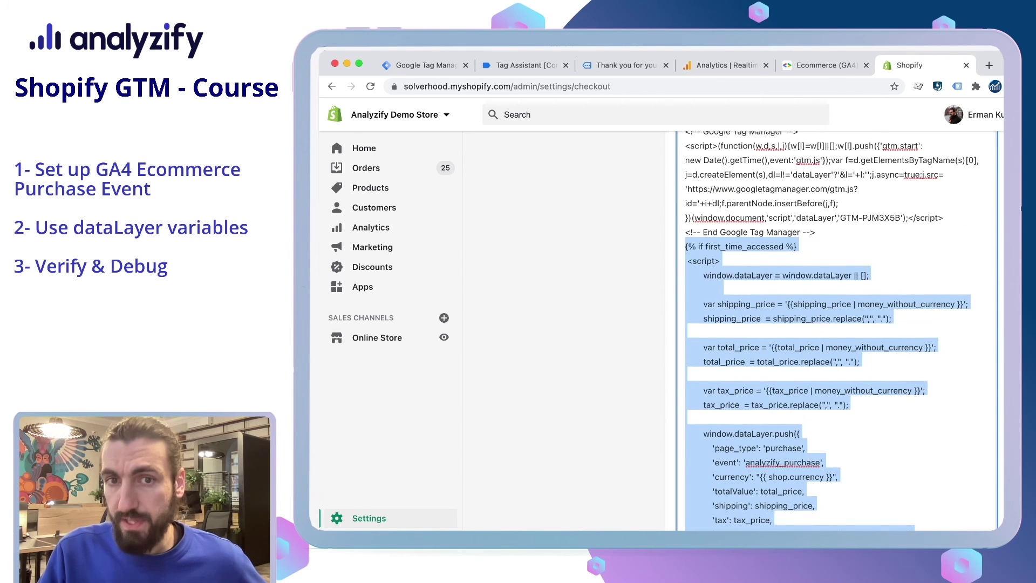
scroll(836, 324, "up", 3)
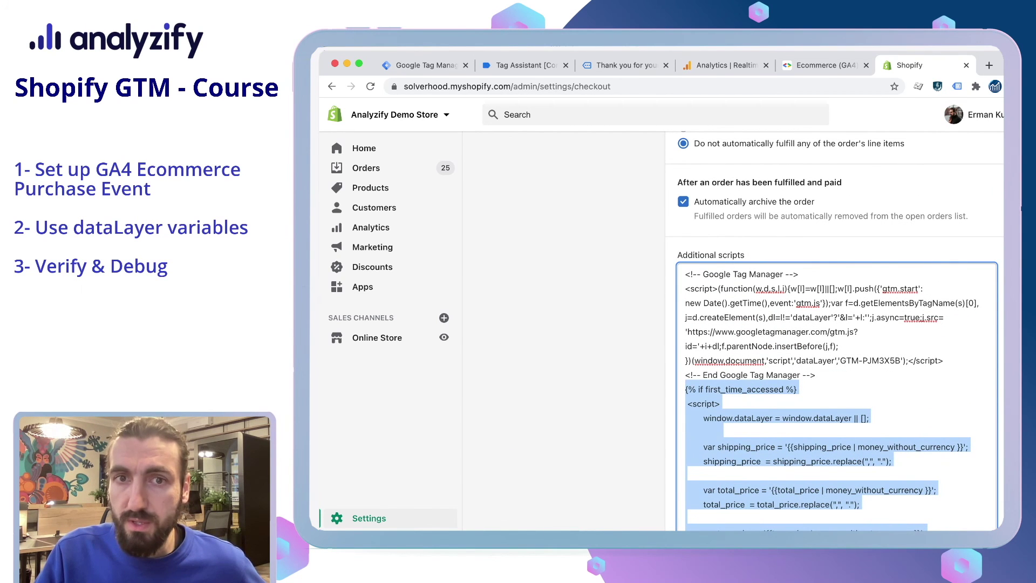
- Highlight the Google Tag Manager snippet in the additional scripts, followed by the purchase dataLayer block beneath it, to review both parts
left_click_drag(816, 375, 685, 274)
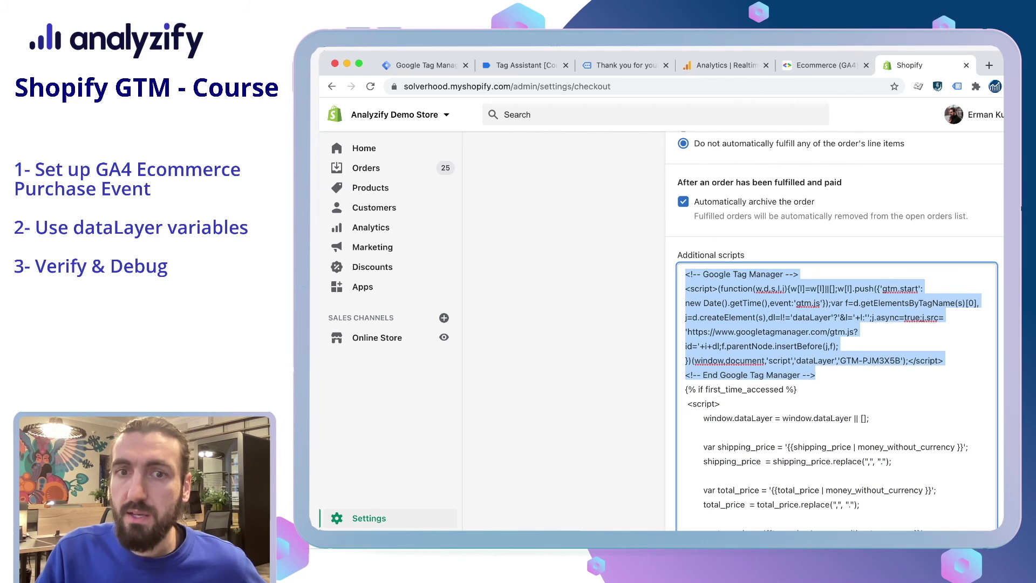
scroll(836, 324, "down", 3)
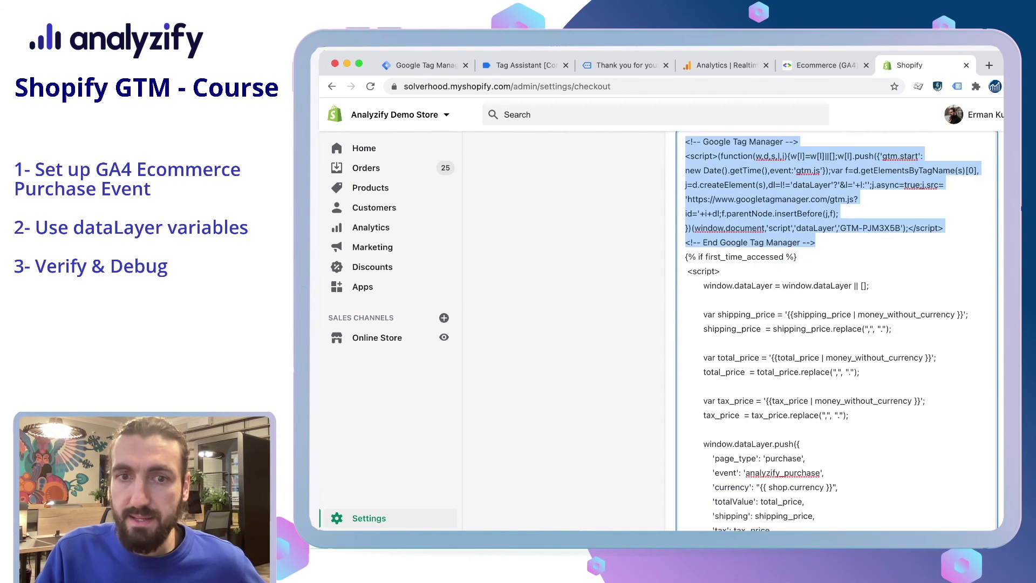
left_click_drag(685, 246, 730, 518)
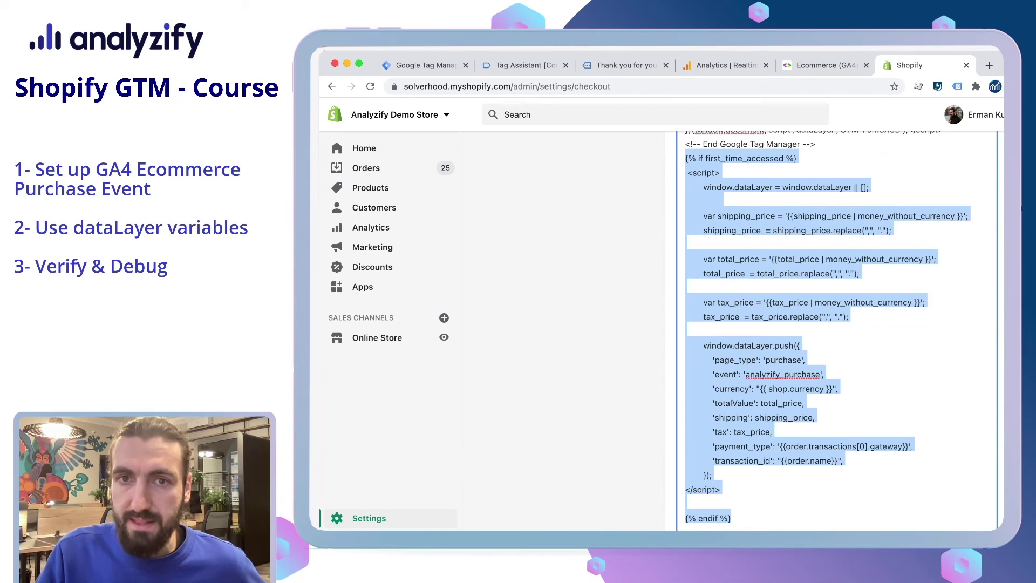
scroll(836, 323, "up", 4)
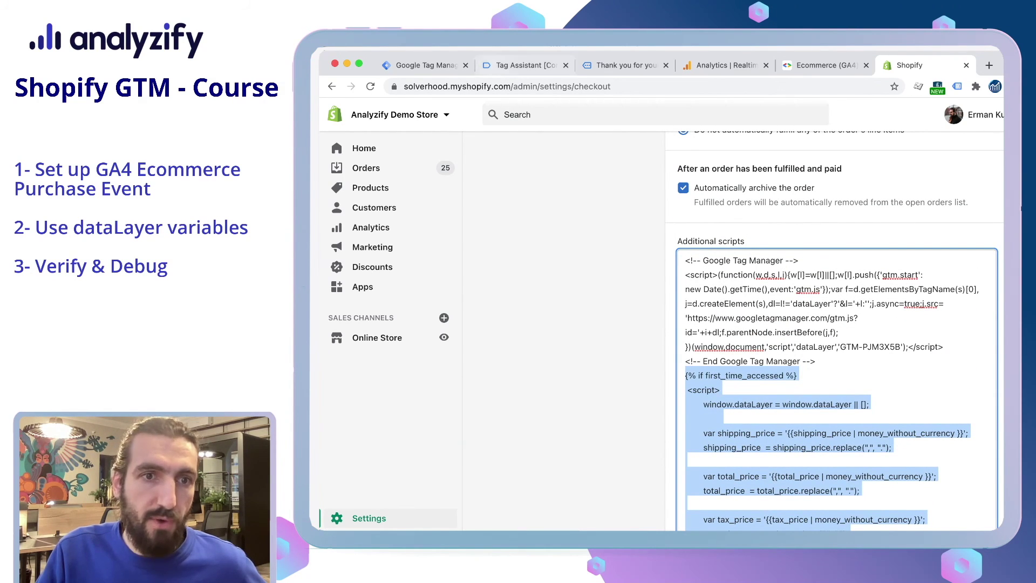
- Switch to Google Tag Manager and open the Custom Purchase Event trigger to check its name, event name and referencing tags
left_click(423, 65)
left_click(373, 238)
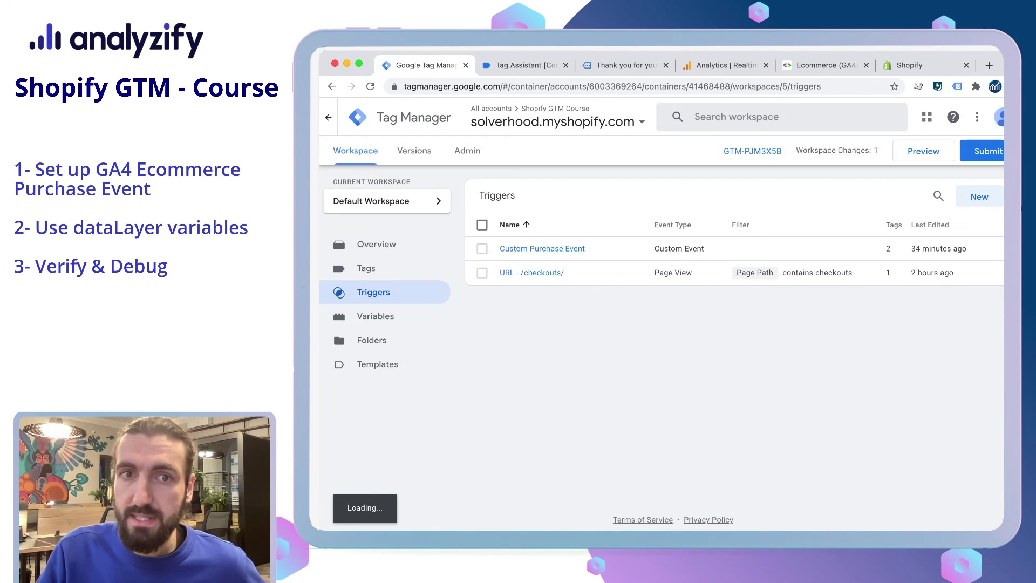
left_click(541, 248)
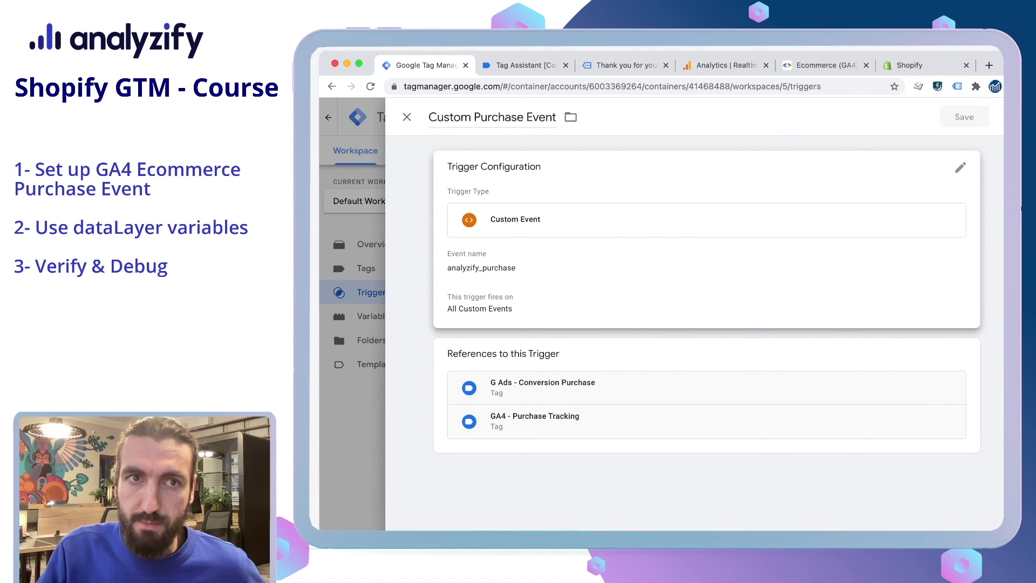
triple_click(462, 118)
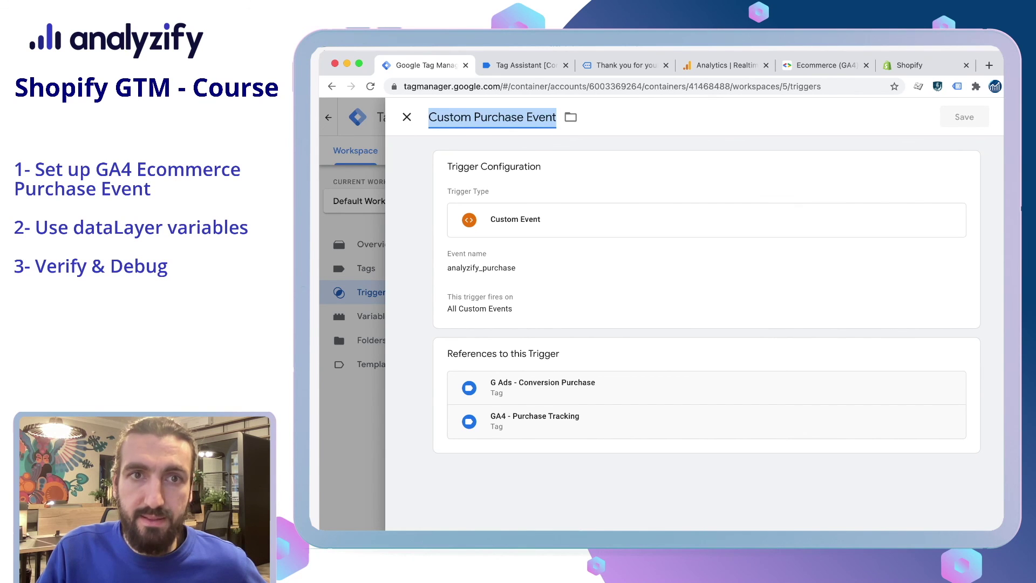
- Open the GA4 - Purchase Tracking tag and review its event name, event parameters and firing trigger
left_click(526, 64)
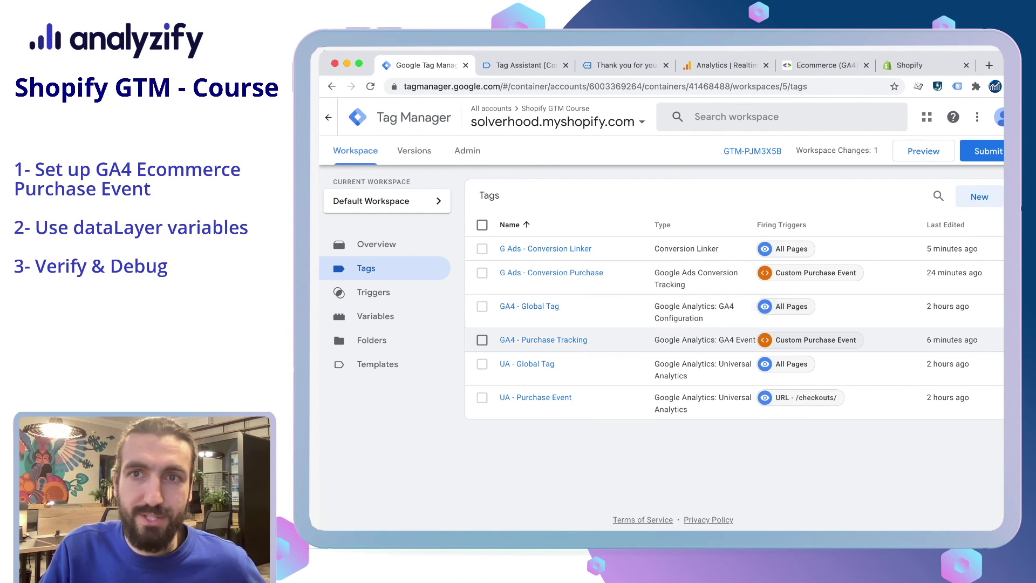
left_click(543, 340)
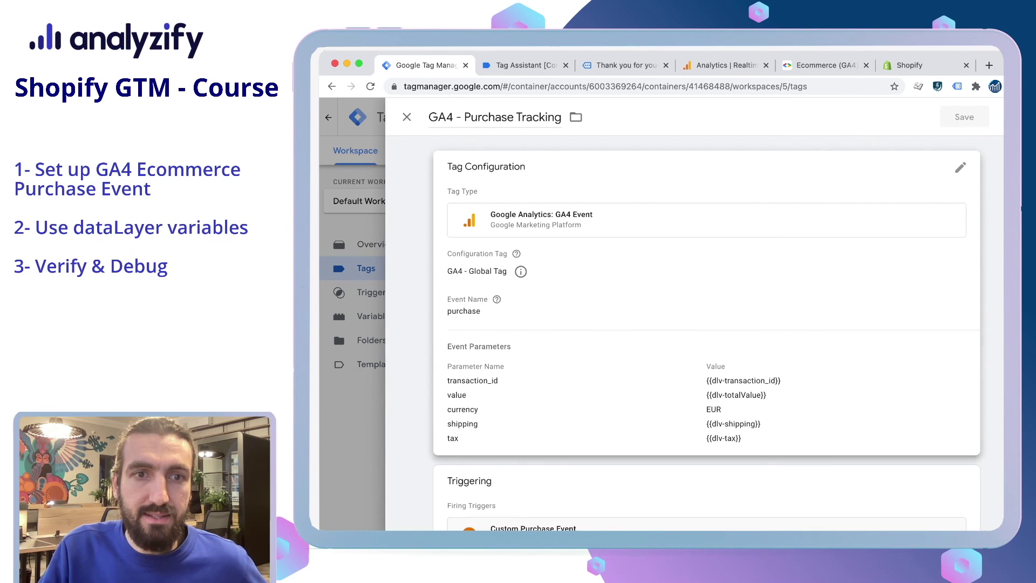
scroll(706, 324, "down", 2)
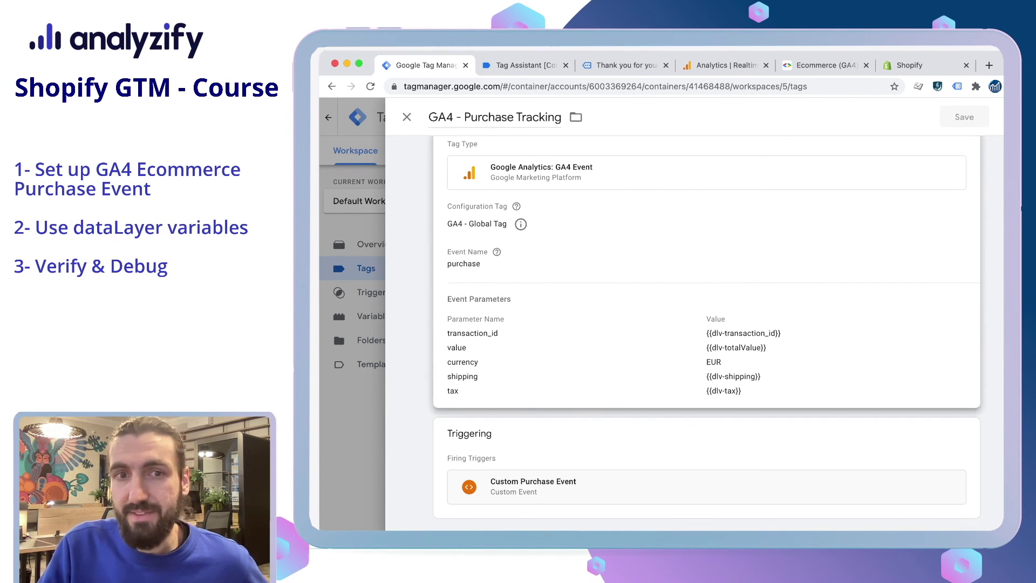